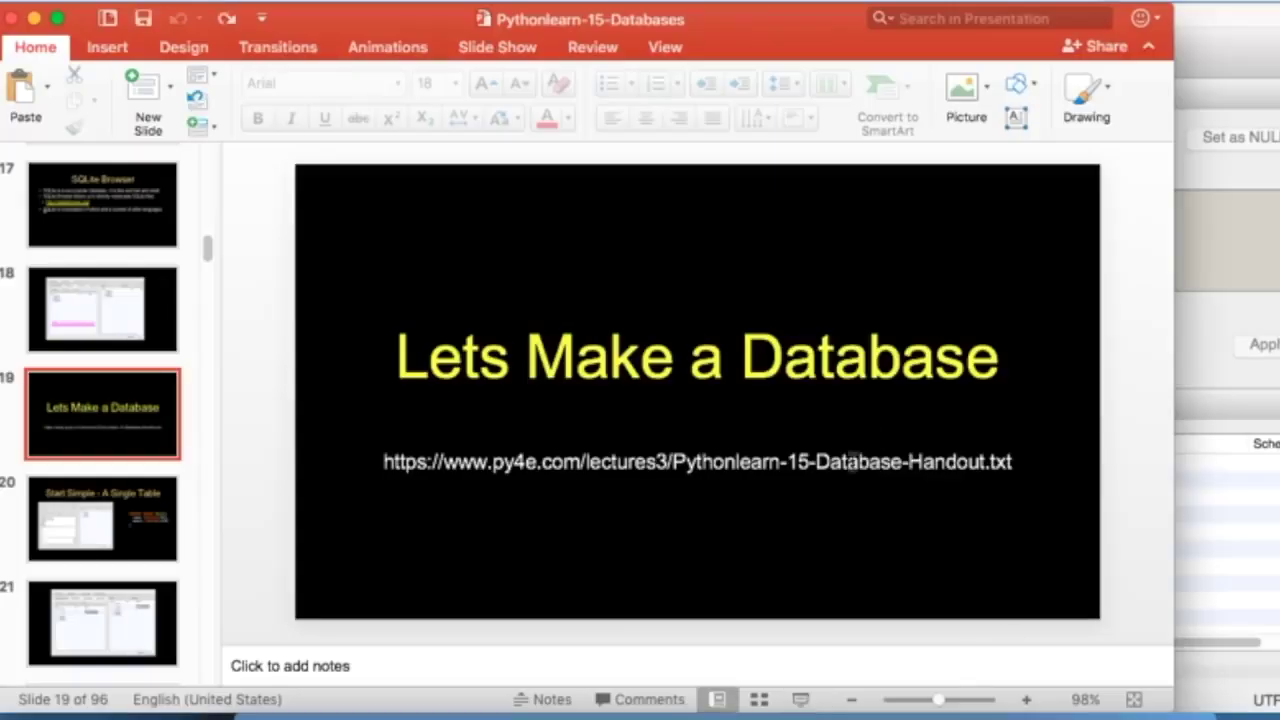
# Copy the database handout address from slide 19 and open it in Google Chrome.
pyautogui.tripleClick(853, 461)
pyautogui.press('super+c')
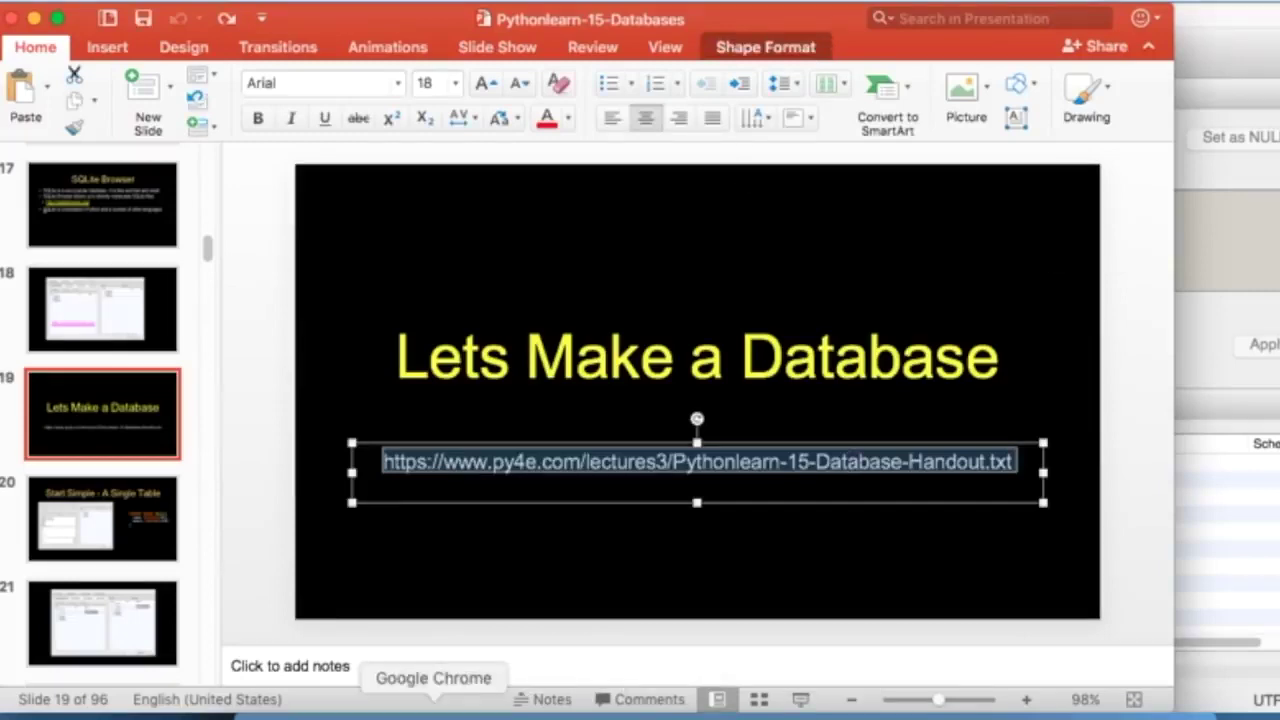
pyautogui.click(433, 705)
pyautogui.press('super+v')
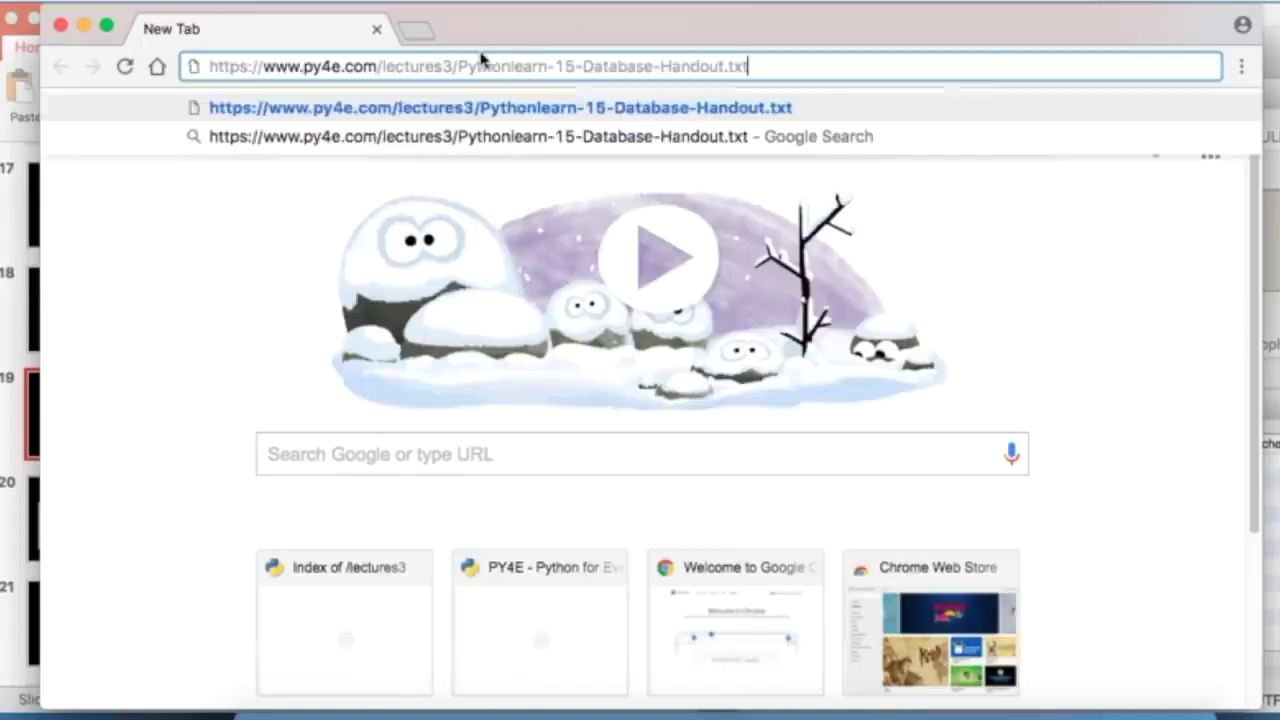
pyautogui.press('Return')
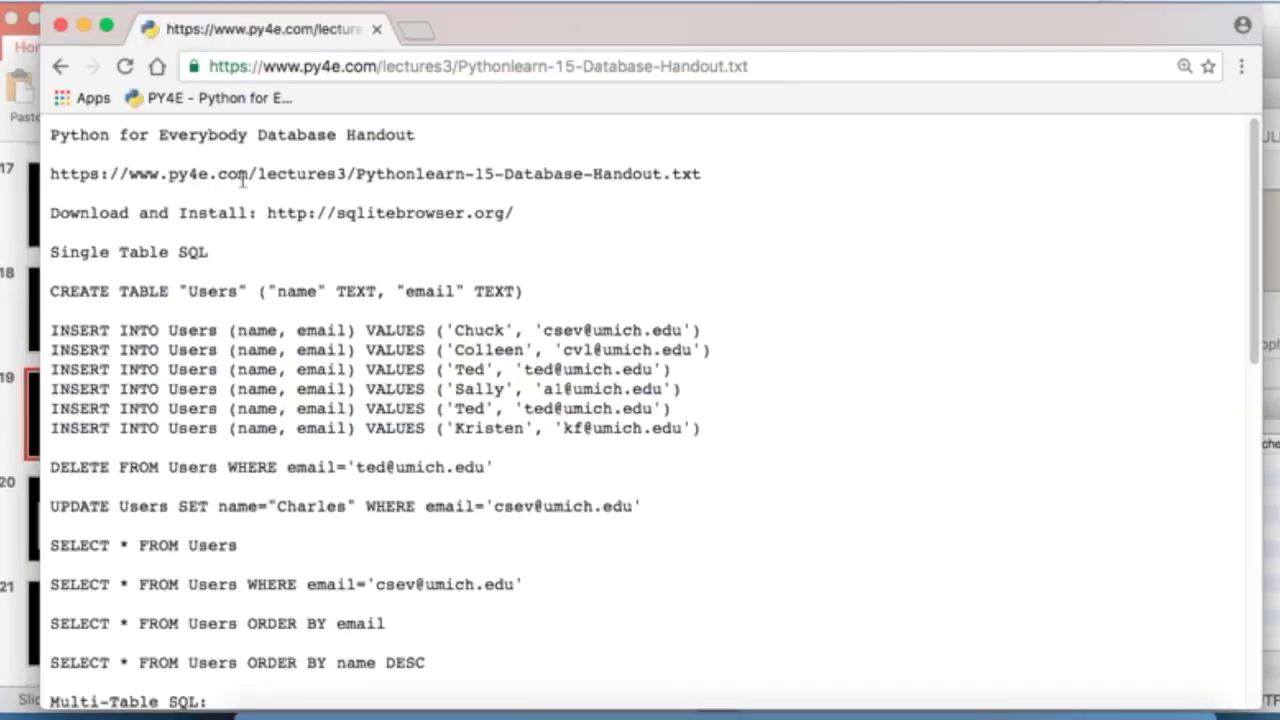
# Highlight the handout's CREATE TABLE statement for Users and view the single-table example on slide 20 in PowerPoint.
pyautogui.doubleClick(101, 292)
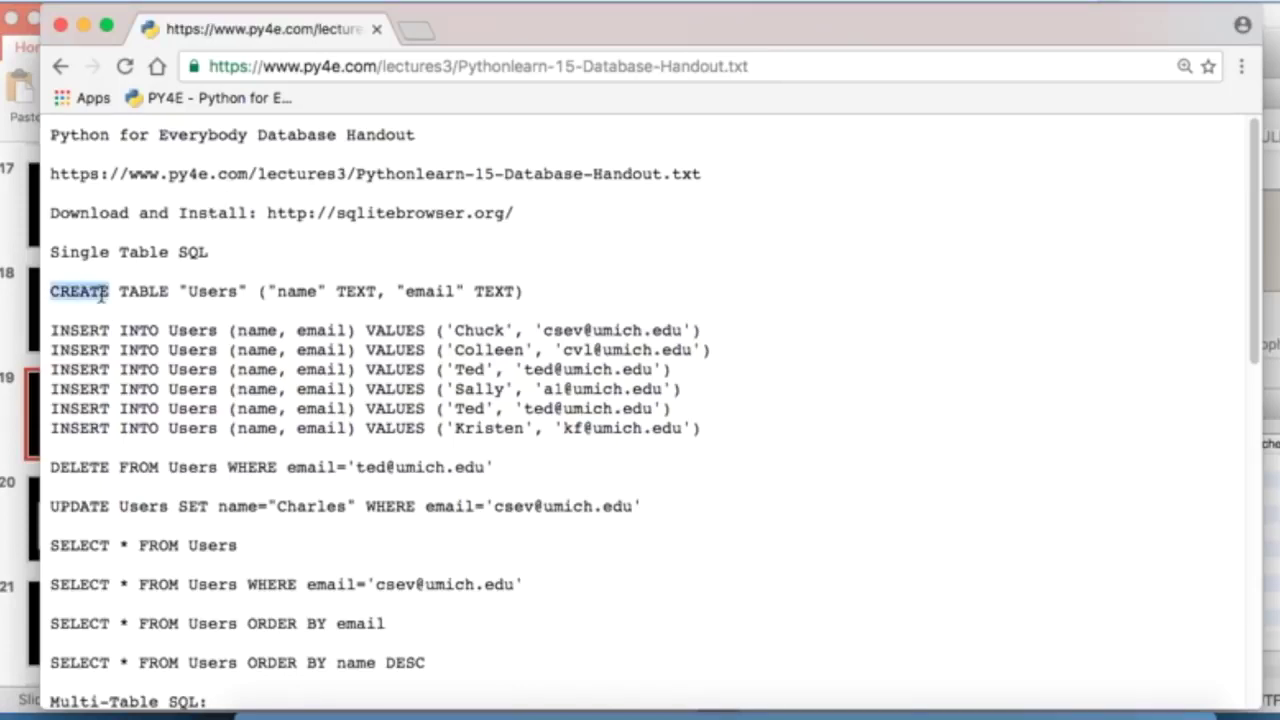
pyautogui.tripleClick(101, 292)
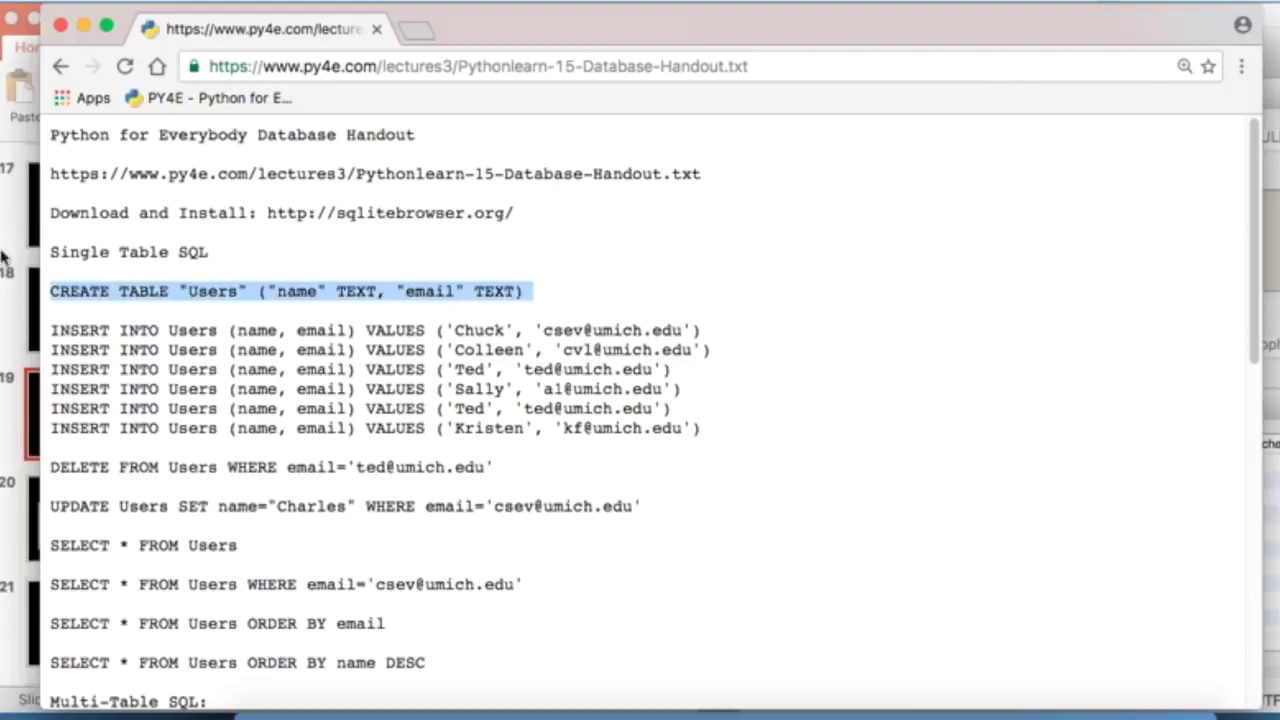
pyautogui.click(11, 314)
pyautogui.click(148, 537)
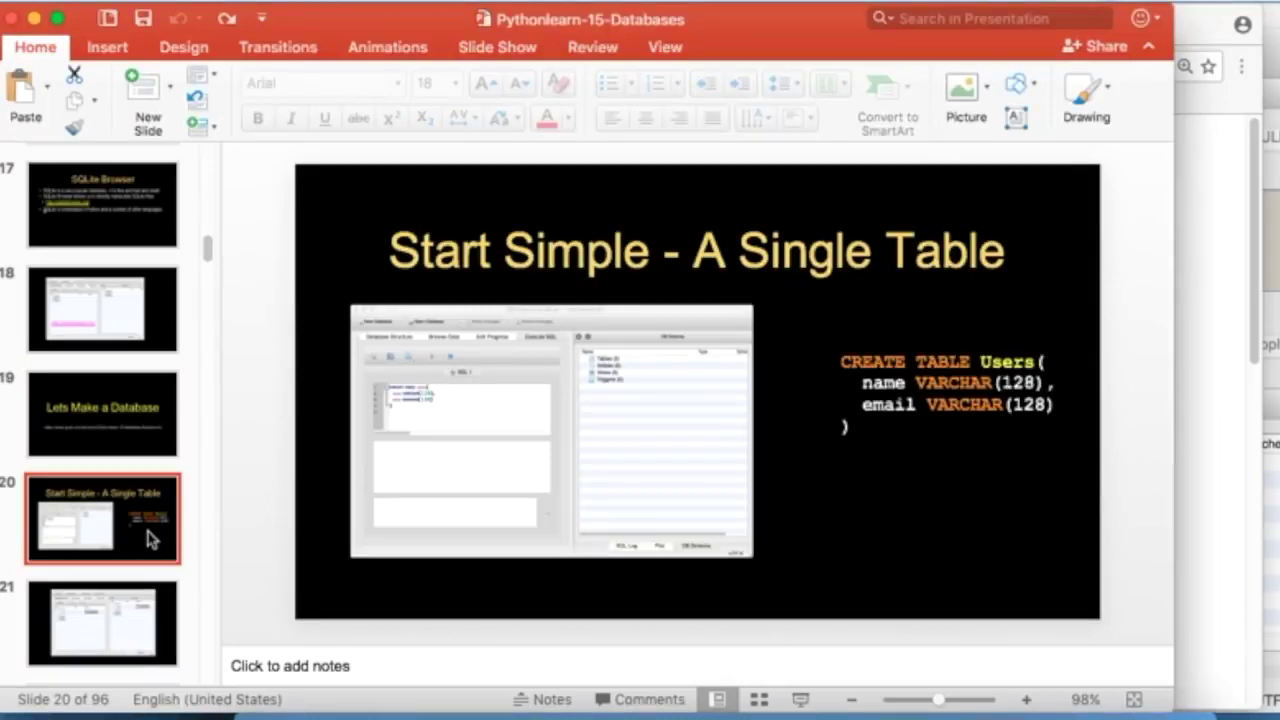
# Switch to DB Browser for SQLite and create a new database named py4efun on the Desktop.
pyautogui.press('super+Tab')
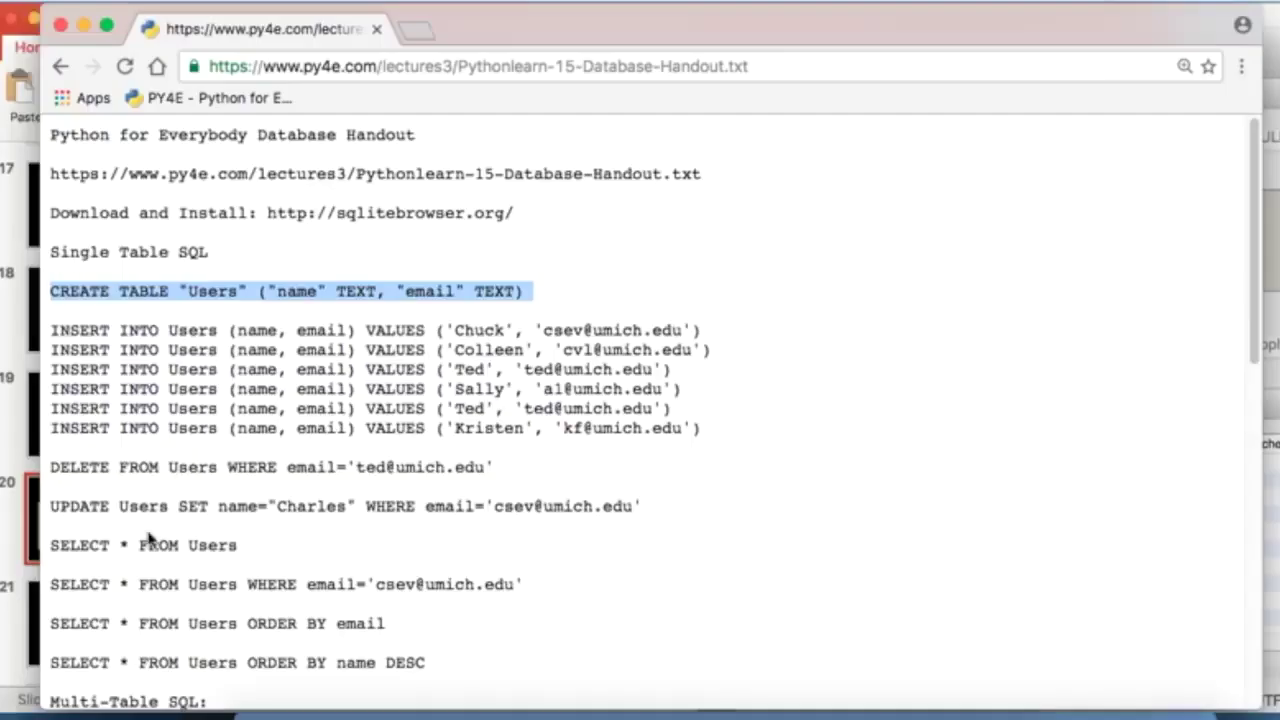
pyautogui.press('super+Tab')
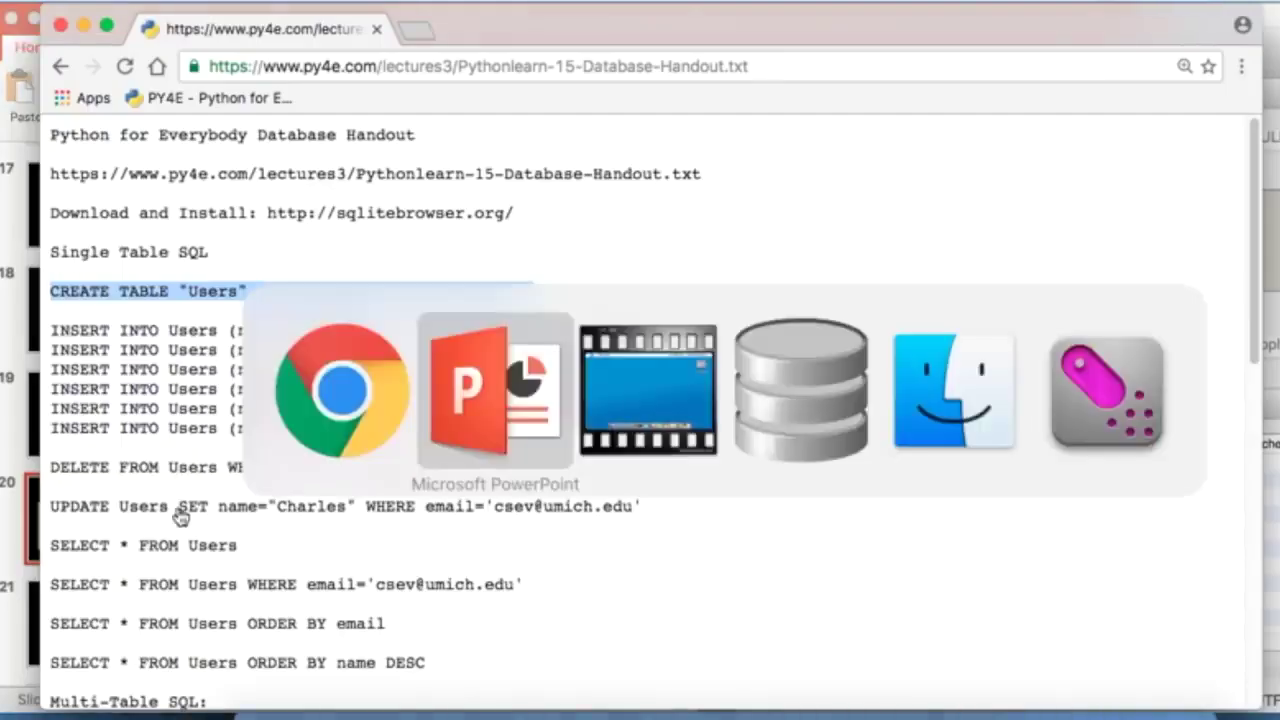
pyautogui.press('super+Tab')
pyautogui.press('super+Tab')
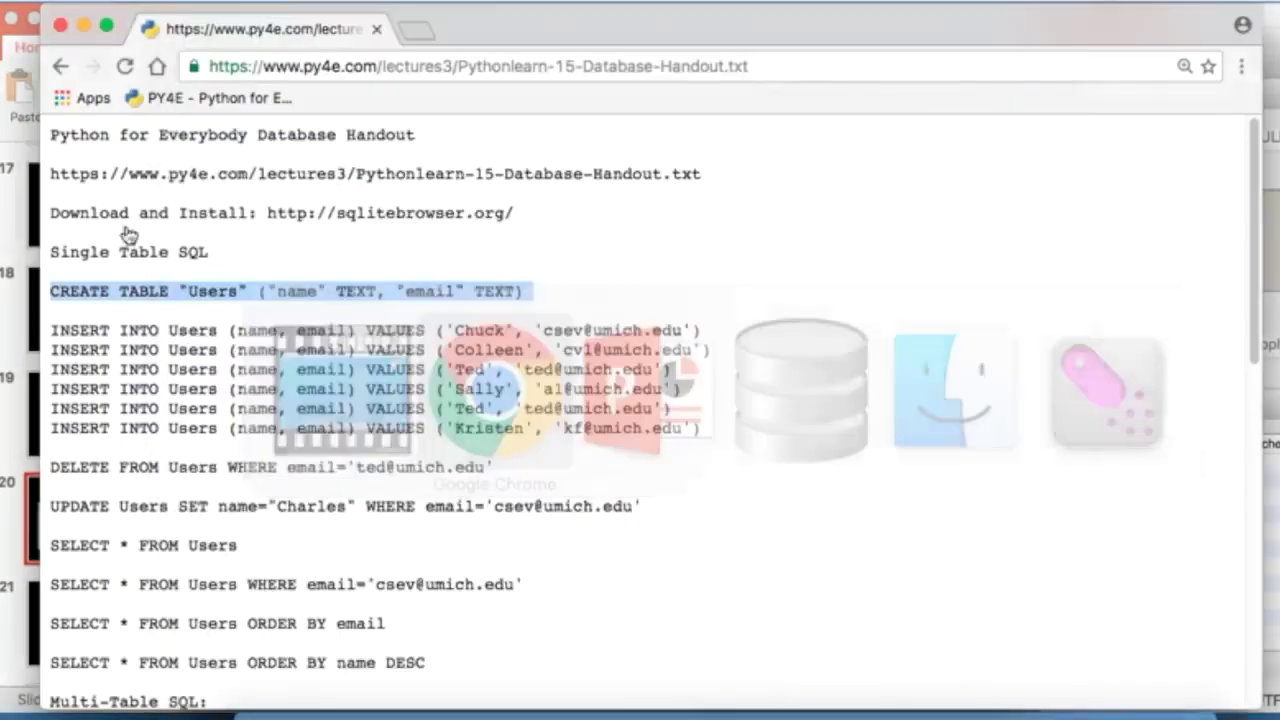
pyautogui.press('super+Tab')
pyautogui.press('super+Tab')
pyautogui.press('super+Tab')
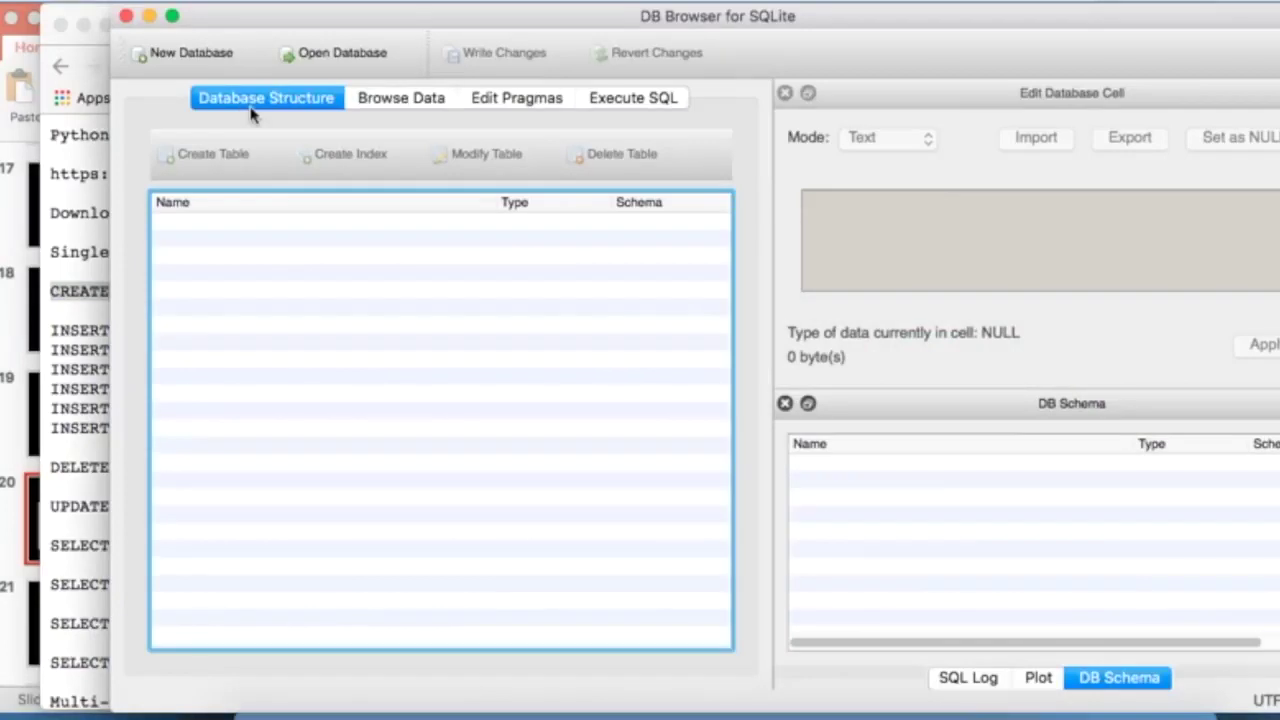
pyautogui.click(193, 55)
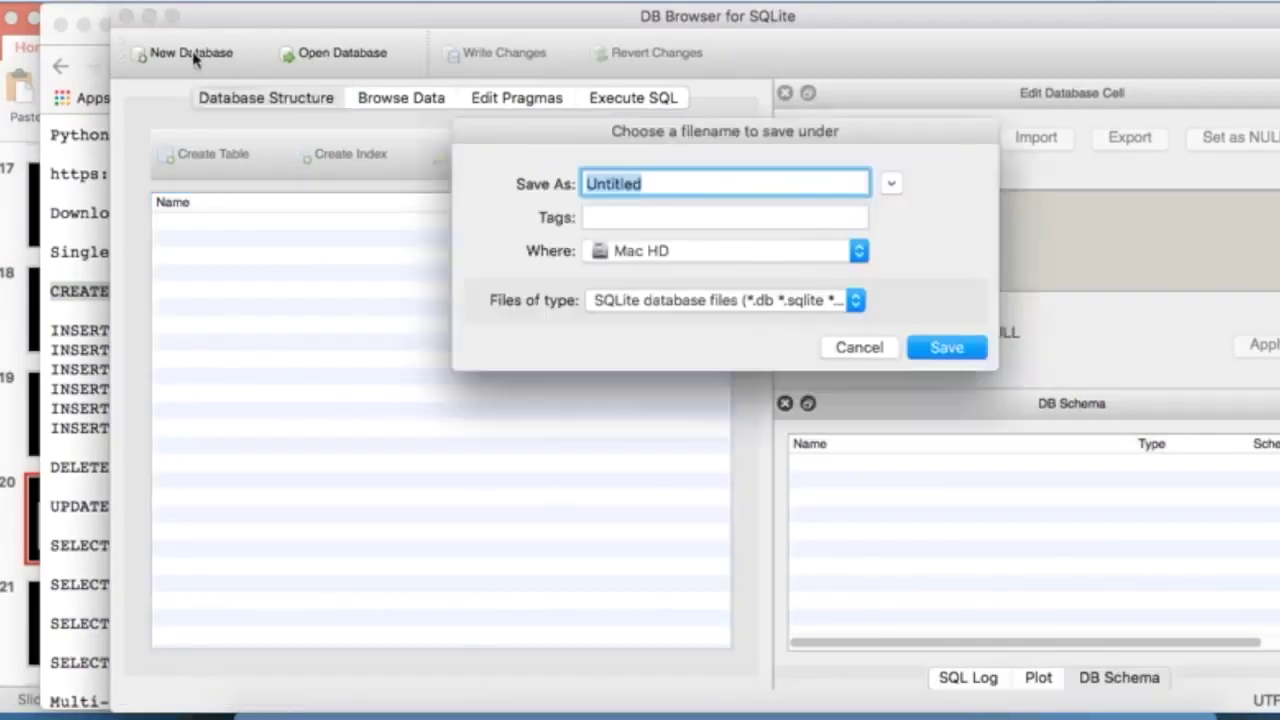
pyautogui.click(742, 253)
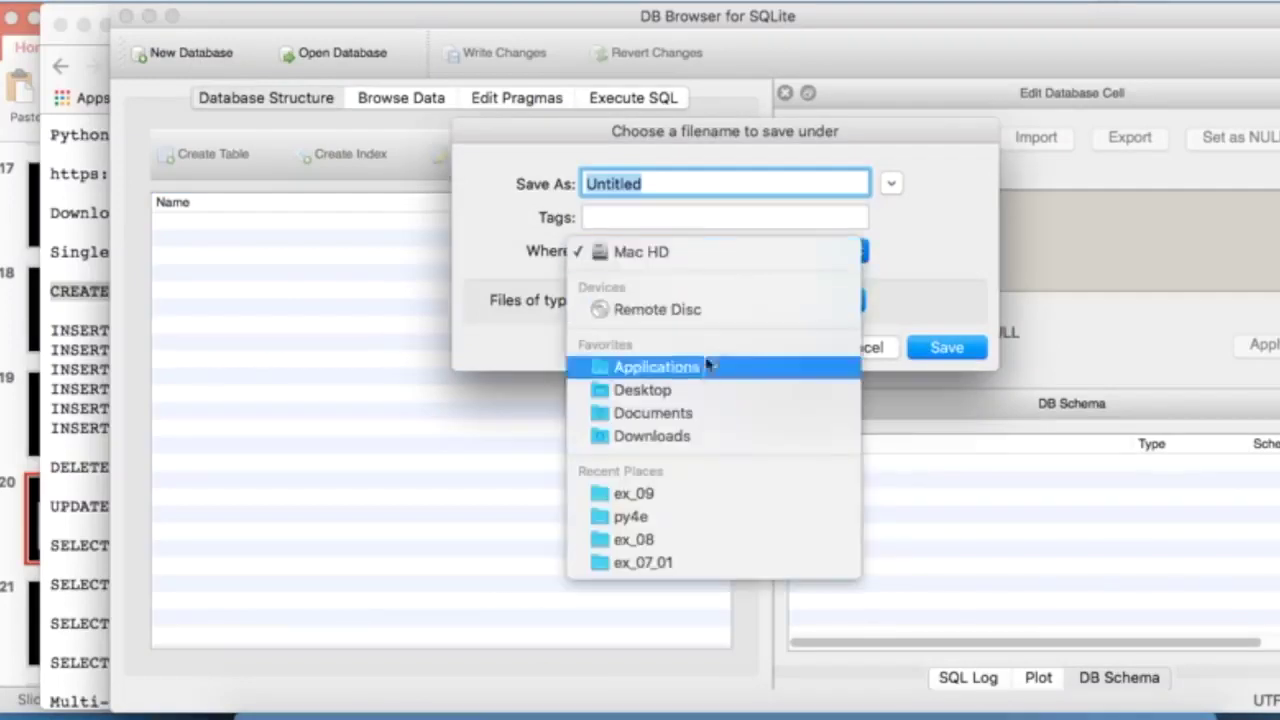
pyautogui.click(698, 402)
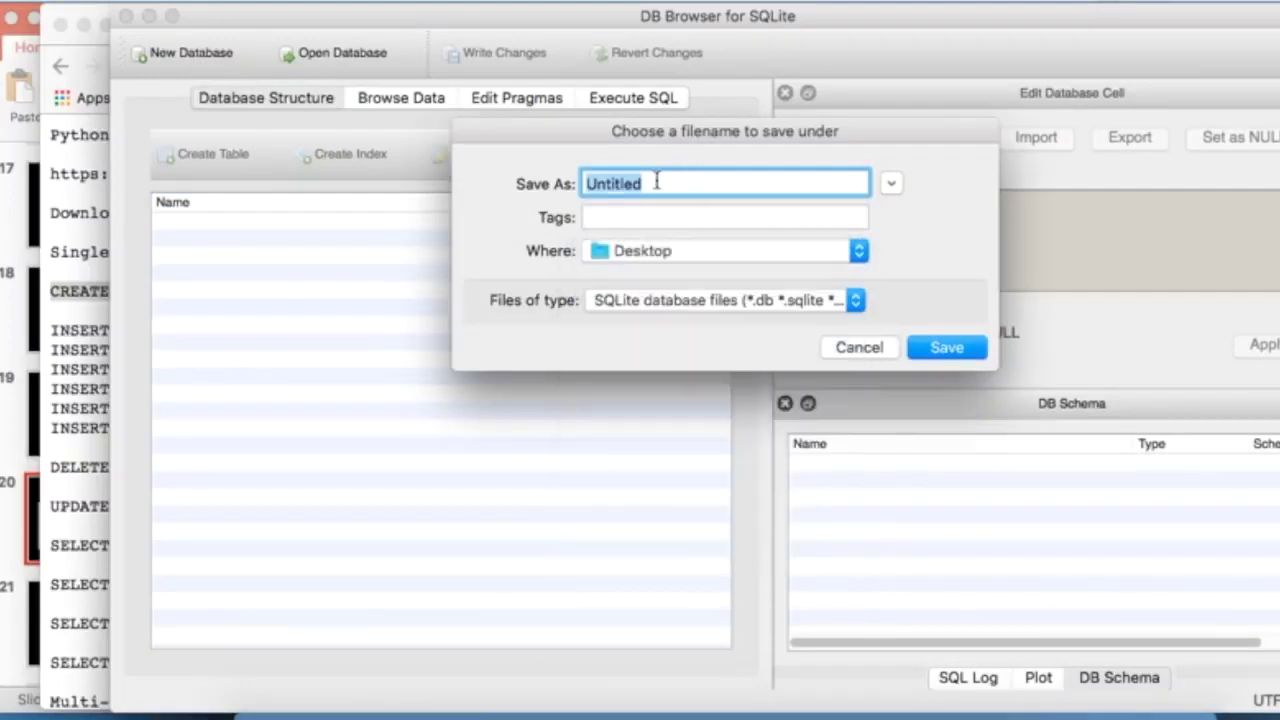
pyautogui.write('py4')
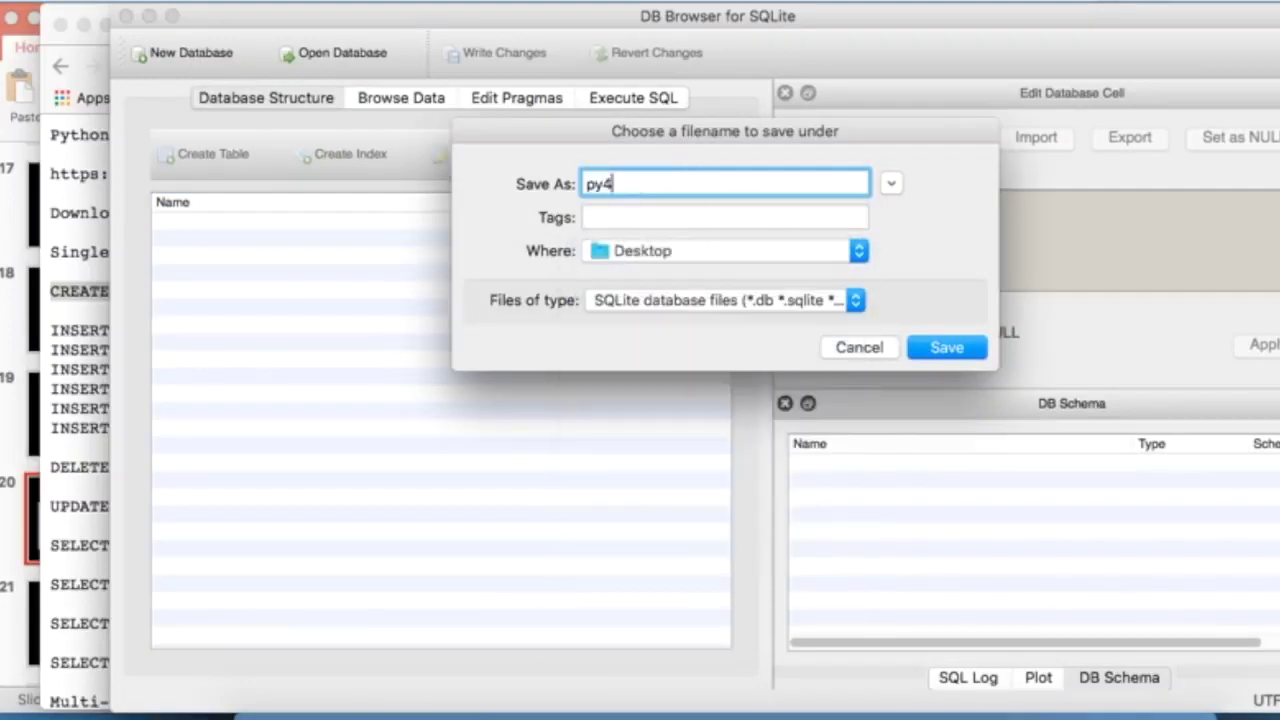
pyautogui.write('efun')
pyautogui.click(965, 354)
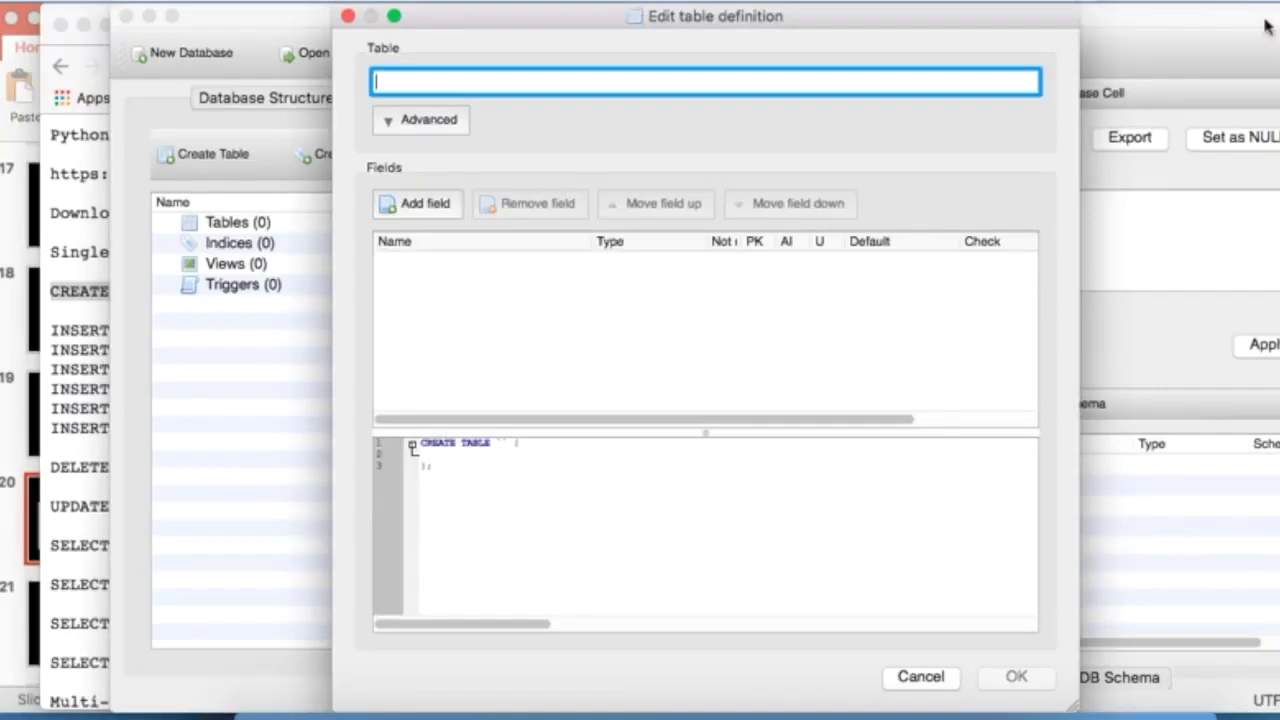
# Reposition the database and handout windows so both are reachable, and review the handout's CREATE TABLE statement before returning to the table definition.
pyautogui.moveTo(1266, 27); pyautogui.dragTo(1071, 29)
pyautogui.moveTo(1180, 29); pyautogui.dragTo(1279, 12)
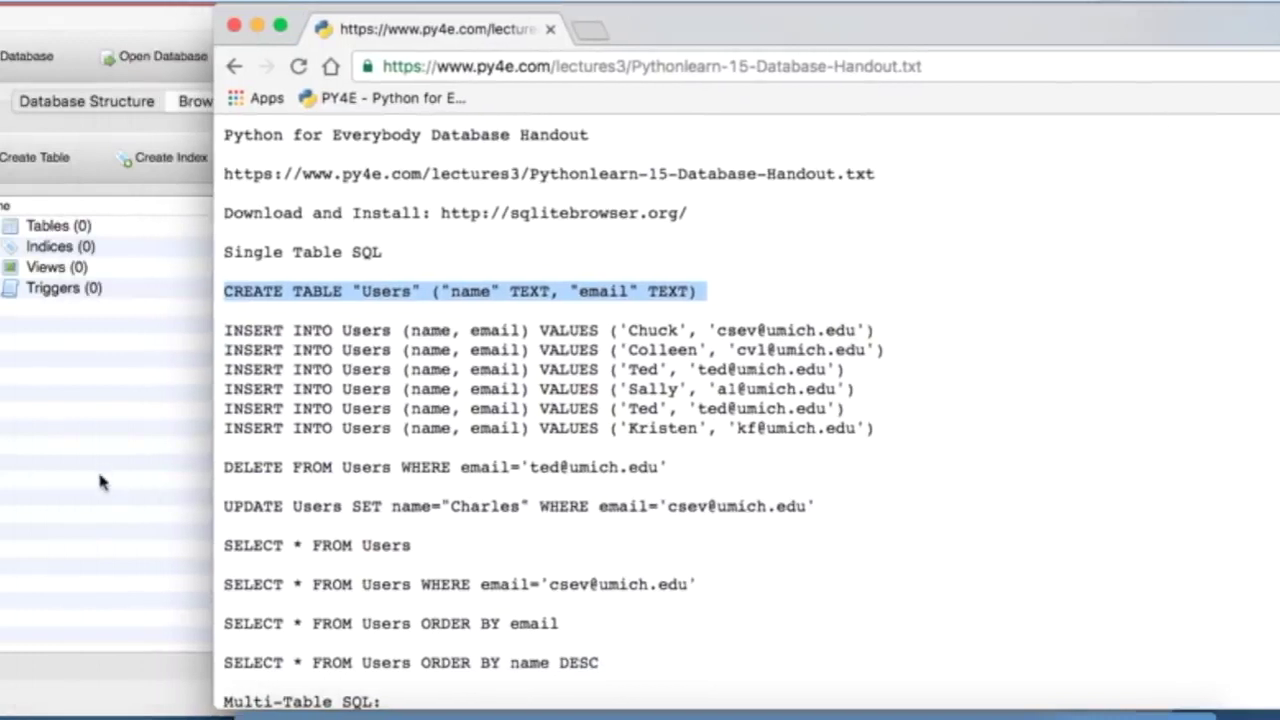
pyautogui.click(48, 600)
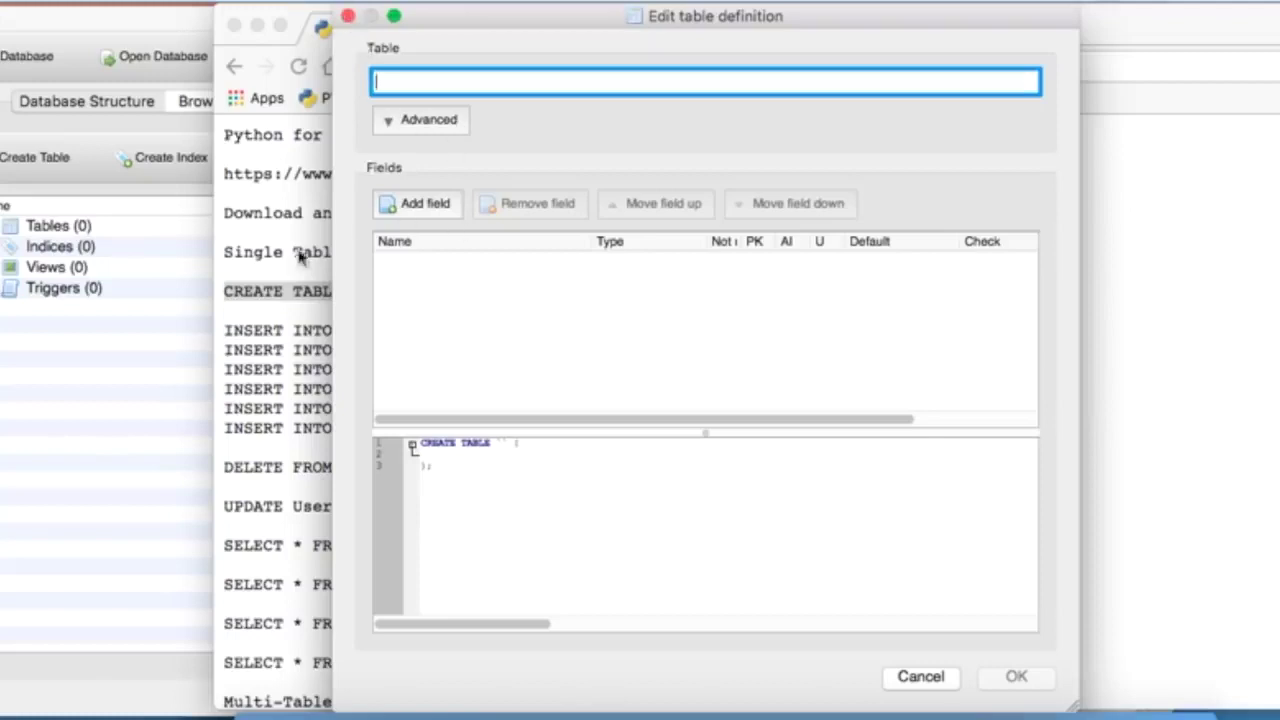
pyautogui.click(262, 252)
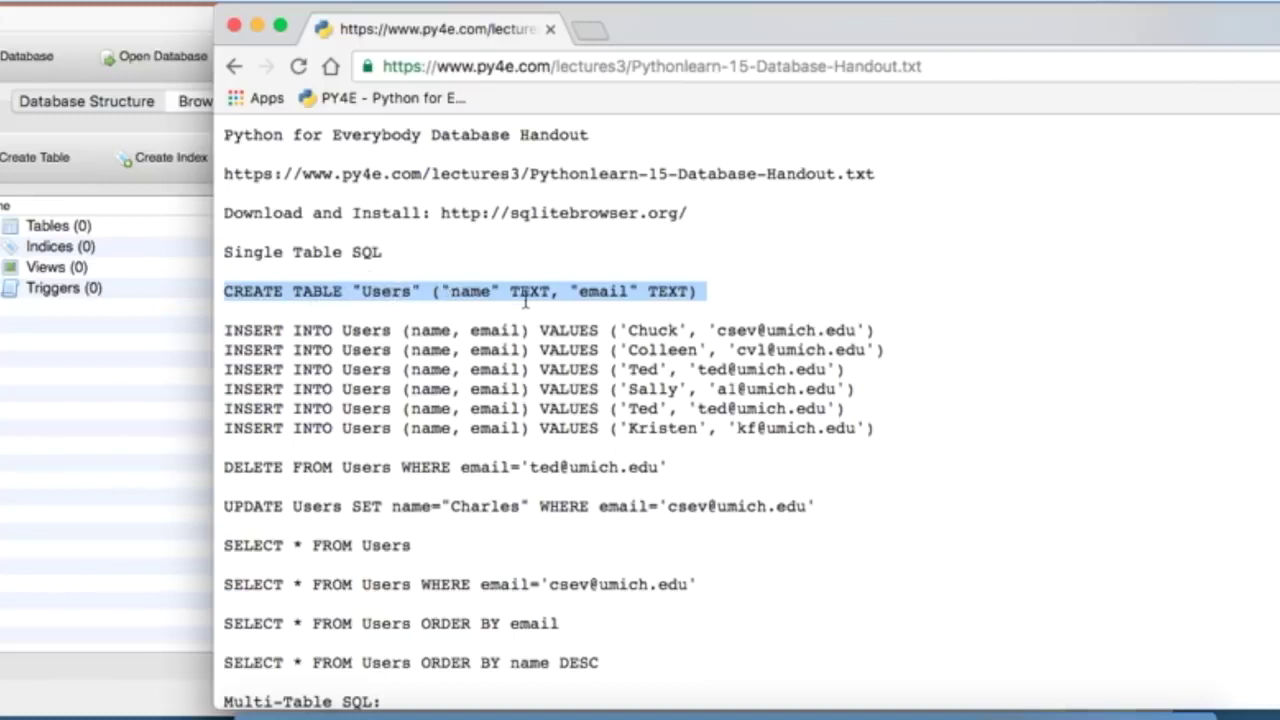
pyautogui.press('super+Tab')
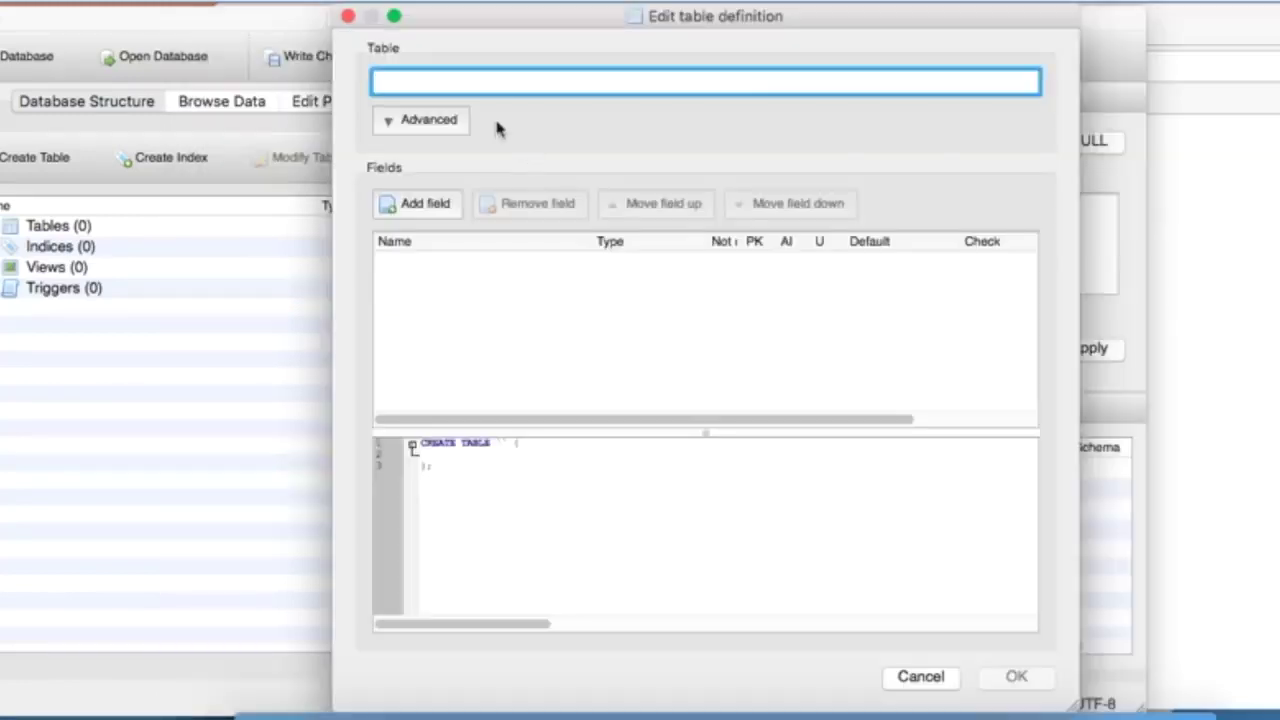
# Name the new table Users and add a field called name with type TEXT.
pyautogui.write('Users')
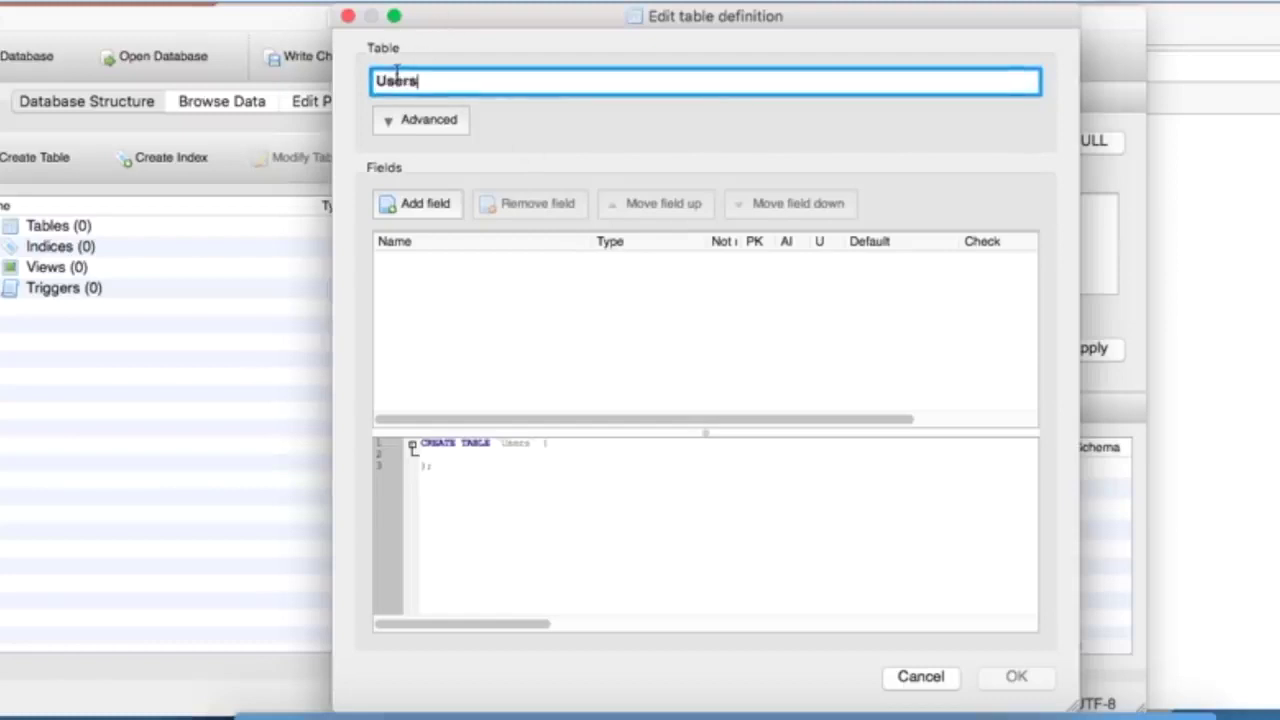
pyautogui.click(428, 204)
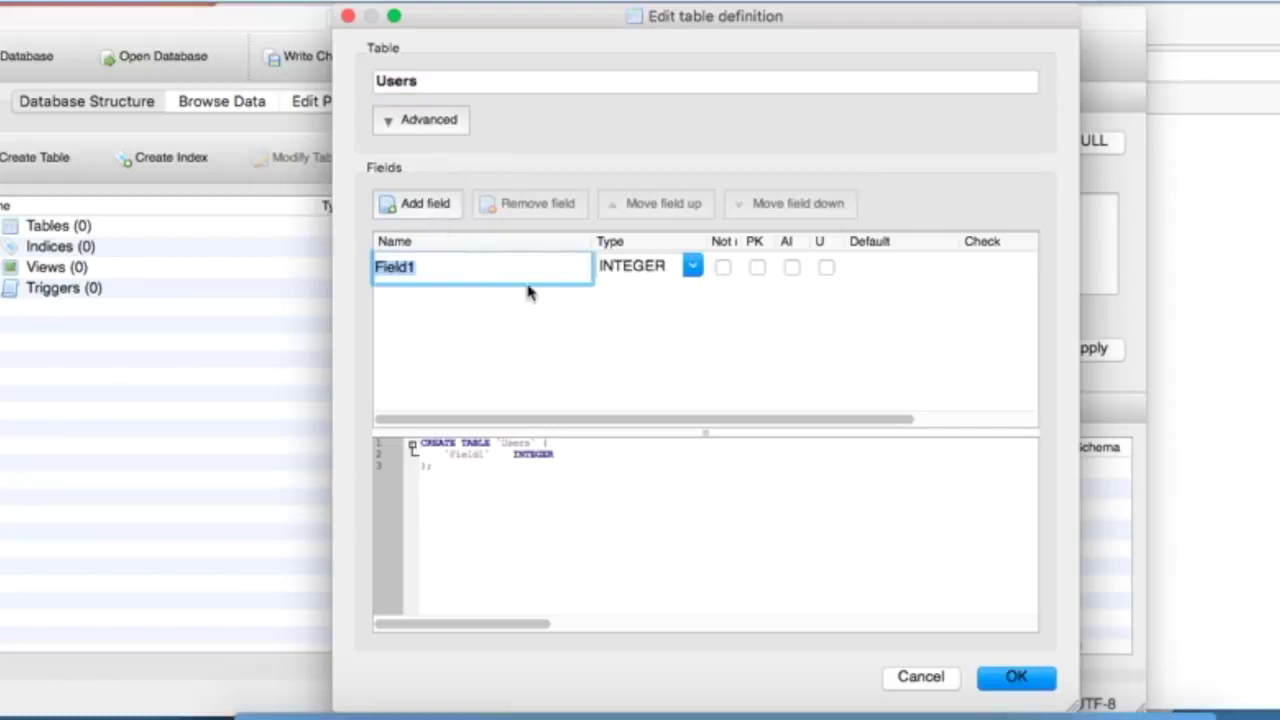
pyautogui.write('name')
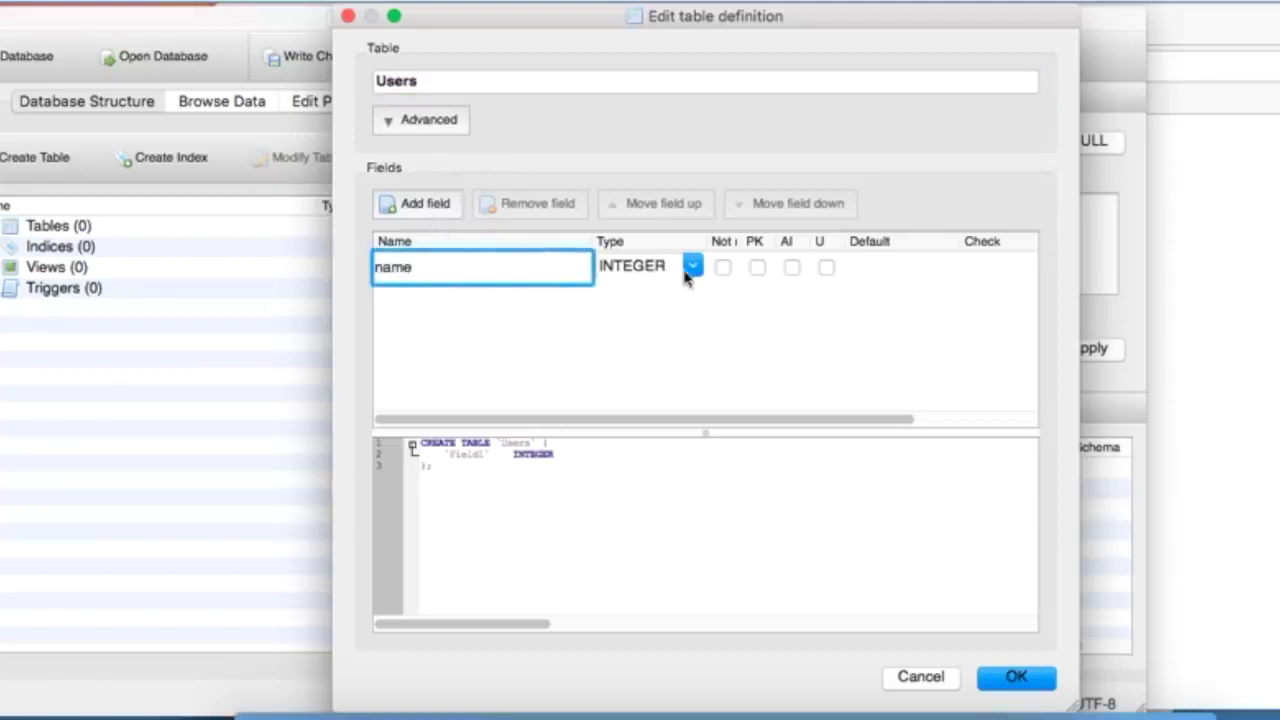
pyautogui.click(696, 276)
pyautogui.click(638, 301)
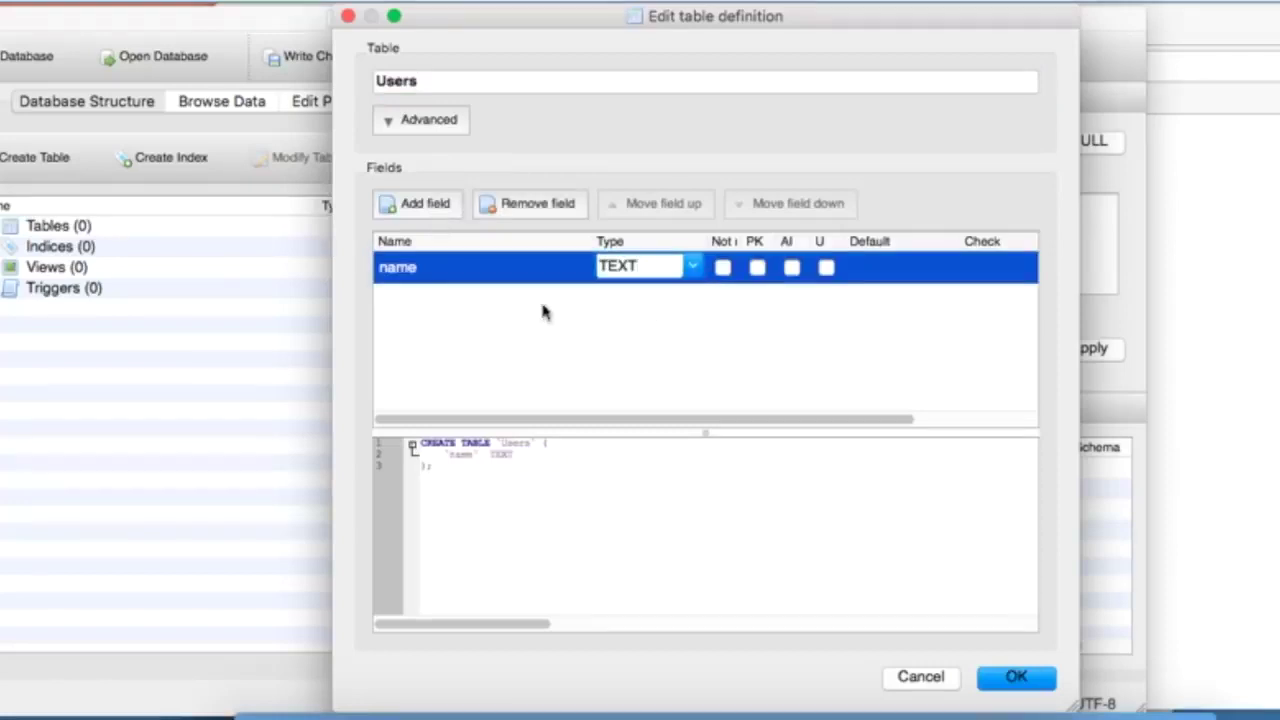
# Add a second field called email with type TEXT, review the generated SQL and create the Users table.
pyautogui.click(414, 204)
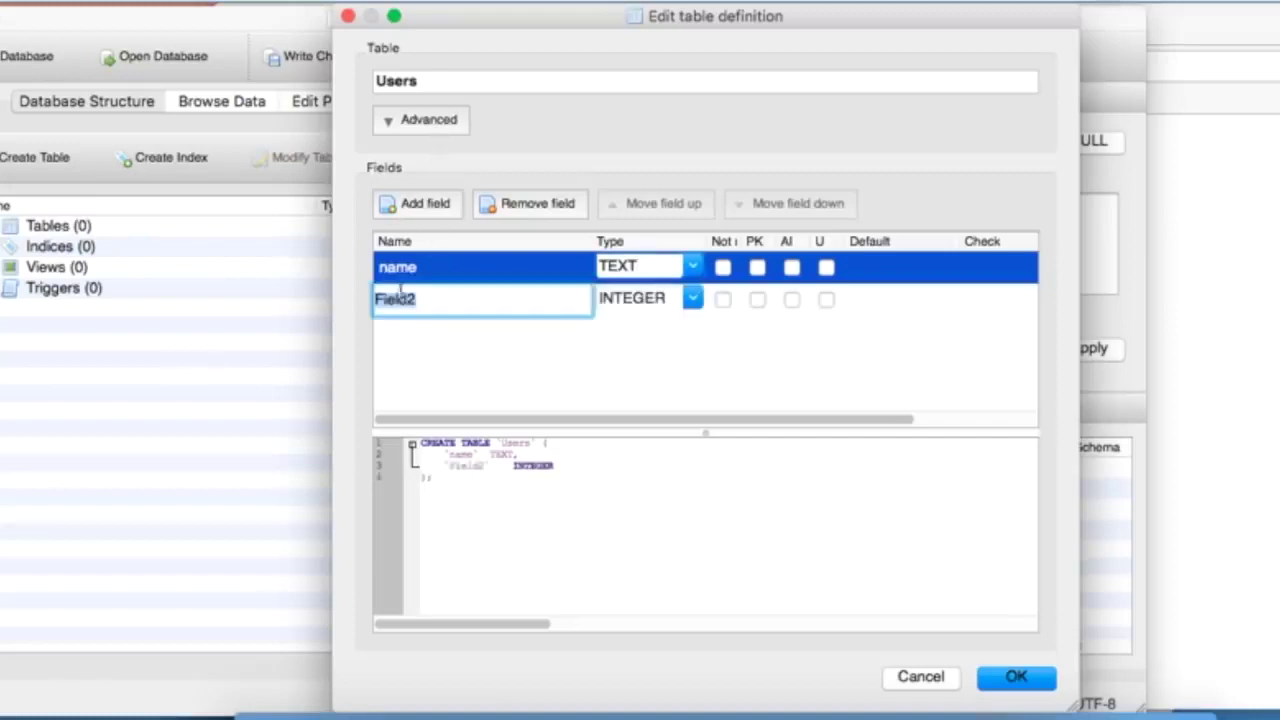
pyautogui.write('email')
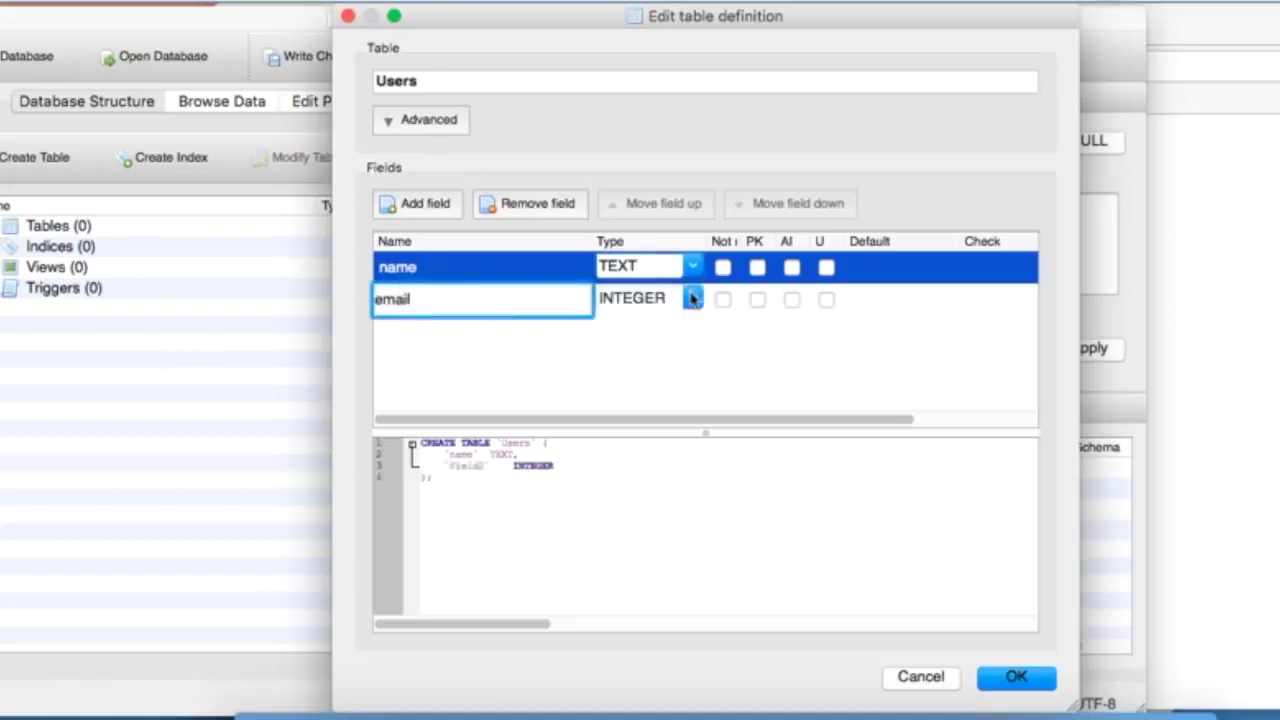
pyautogui.click(693, 299)
pyautogui.click(660, 334)
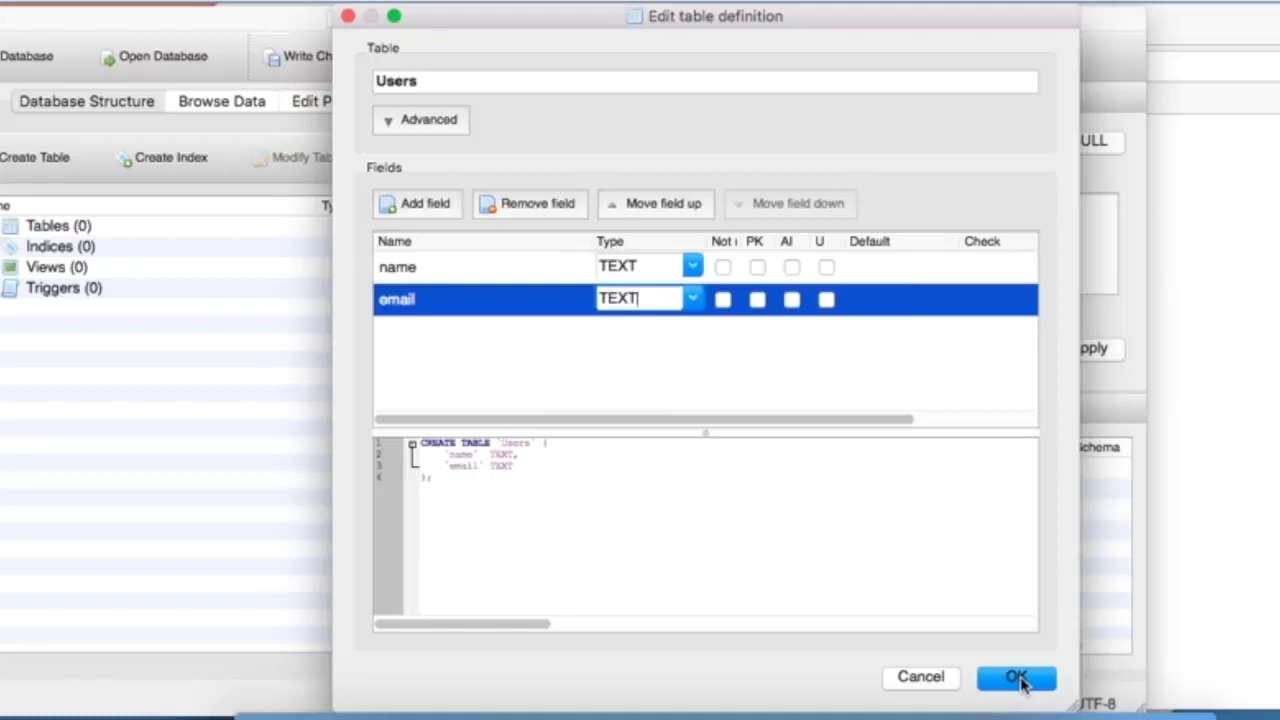
pyautogui.click(693, 300)
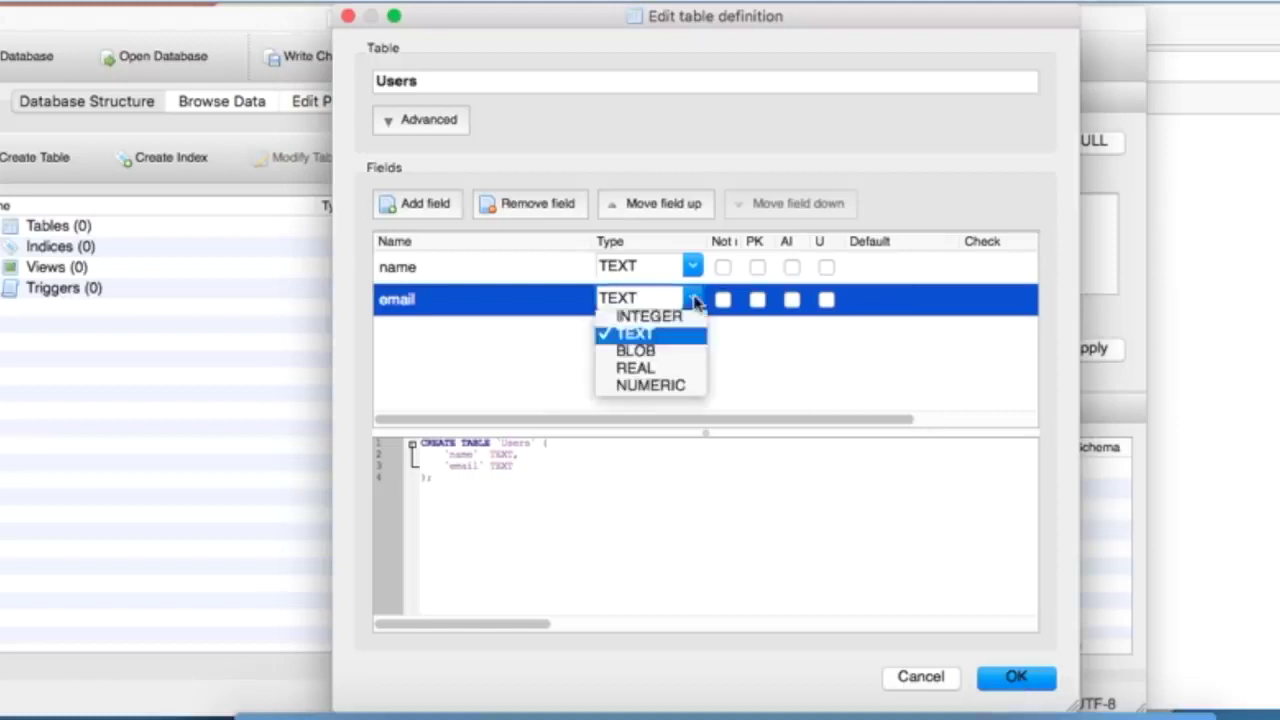
pyautogui.click(697, 302)
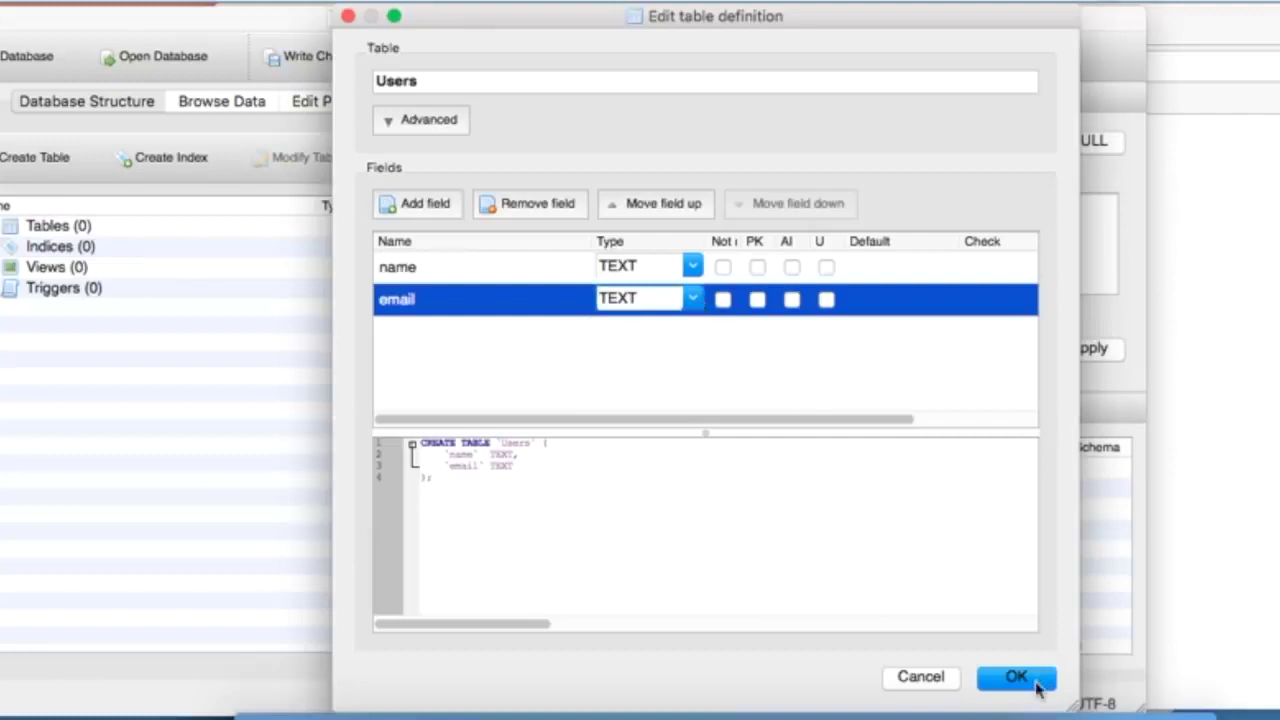
pyautogui.moveTo(433, 478); pyautogui.dragTo(411, 442)
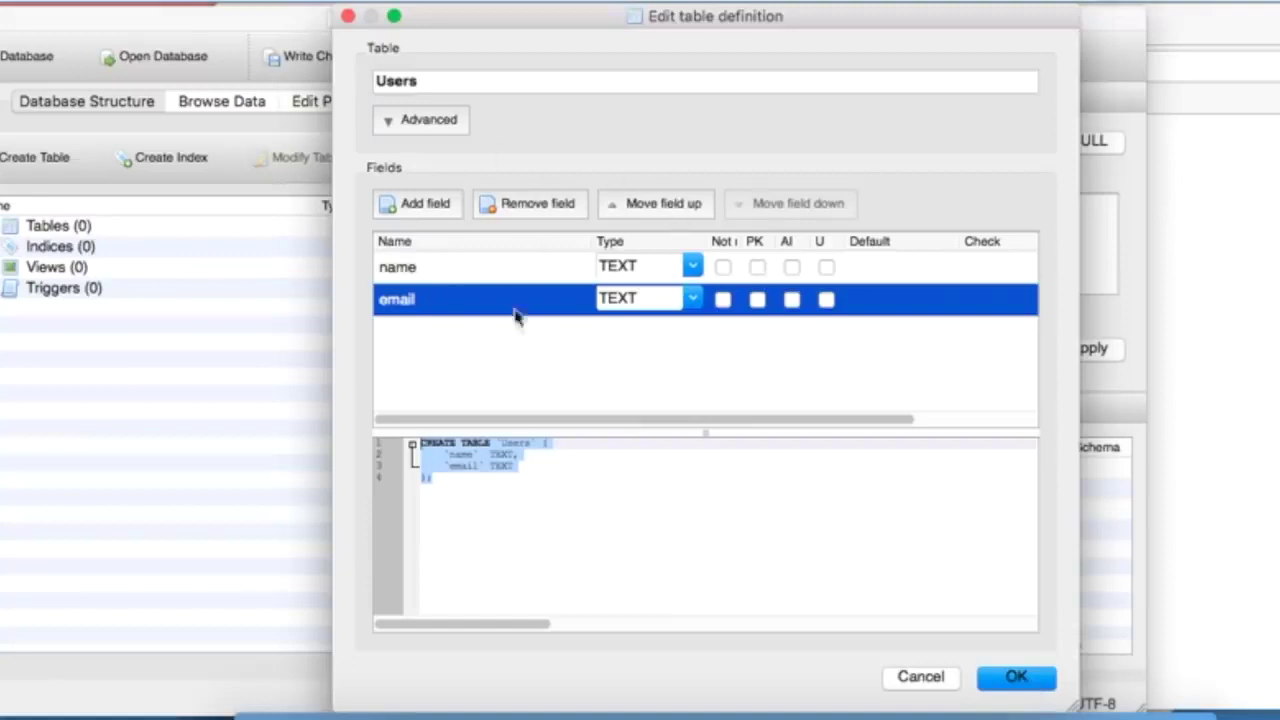
pyautogui.click(1017, 677)
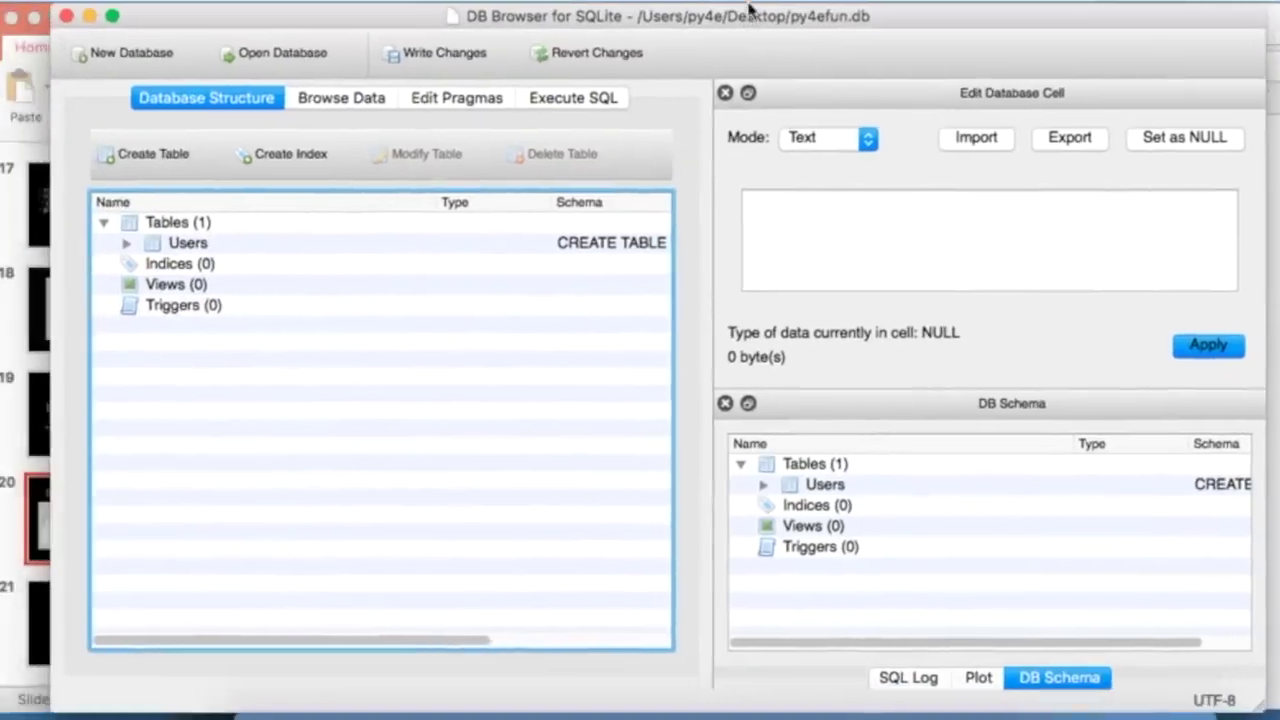
# Check the Users table in the data view and the database structure, and return to slide 20 in PowerPoint.
pyautogui.click(326, 106)
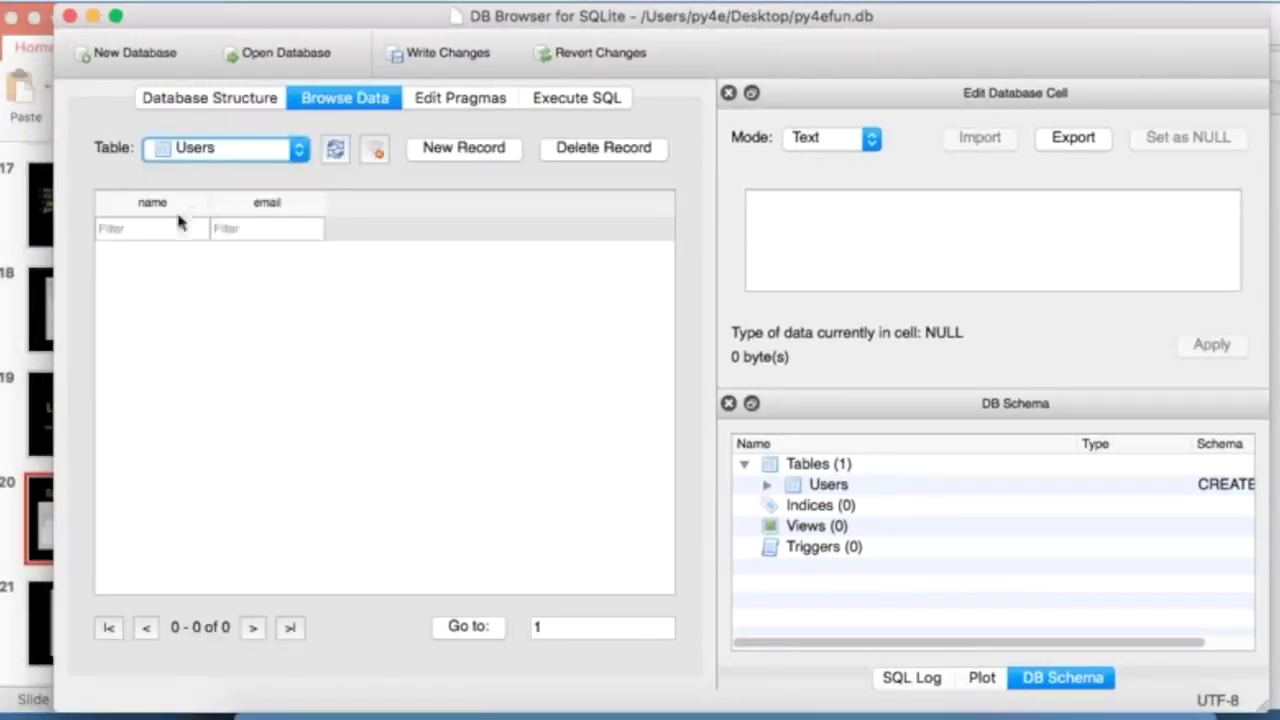
pyautogui.click(287, 149)
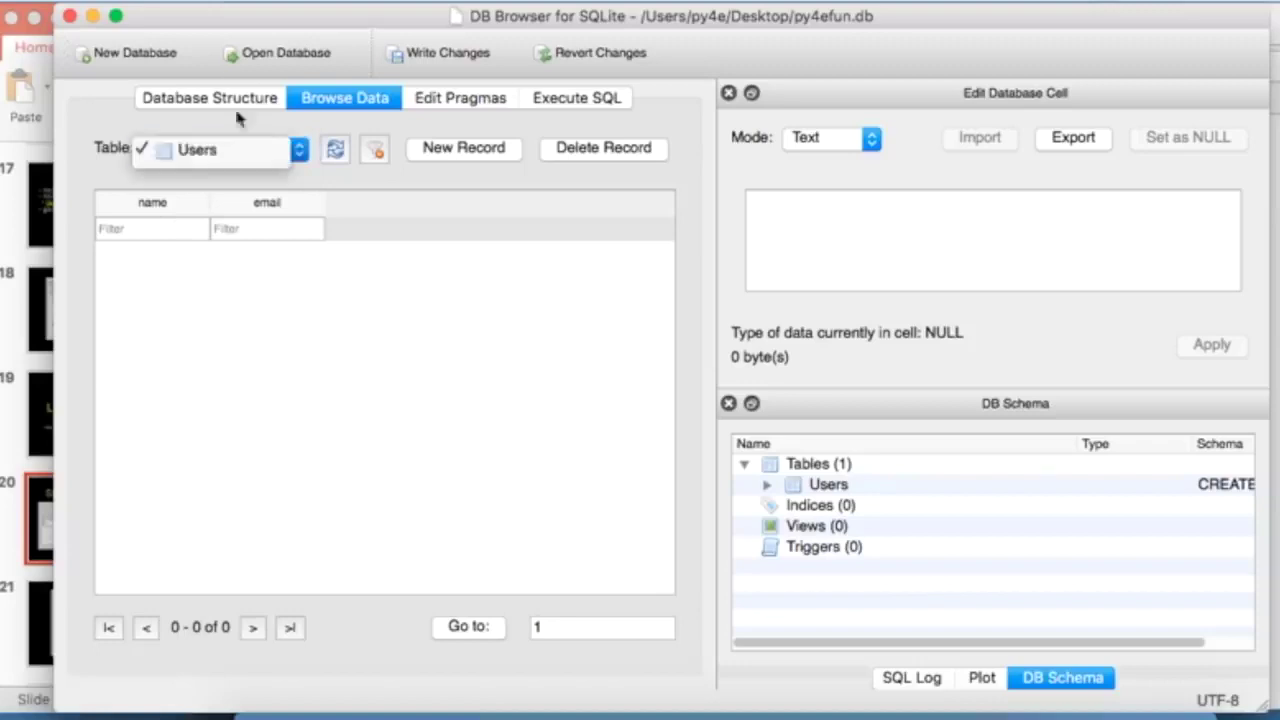
pyautogui.click(192, 165)
pyautogui.click(218, 100)
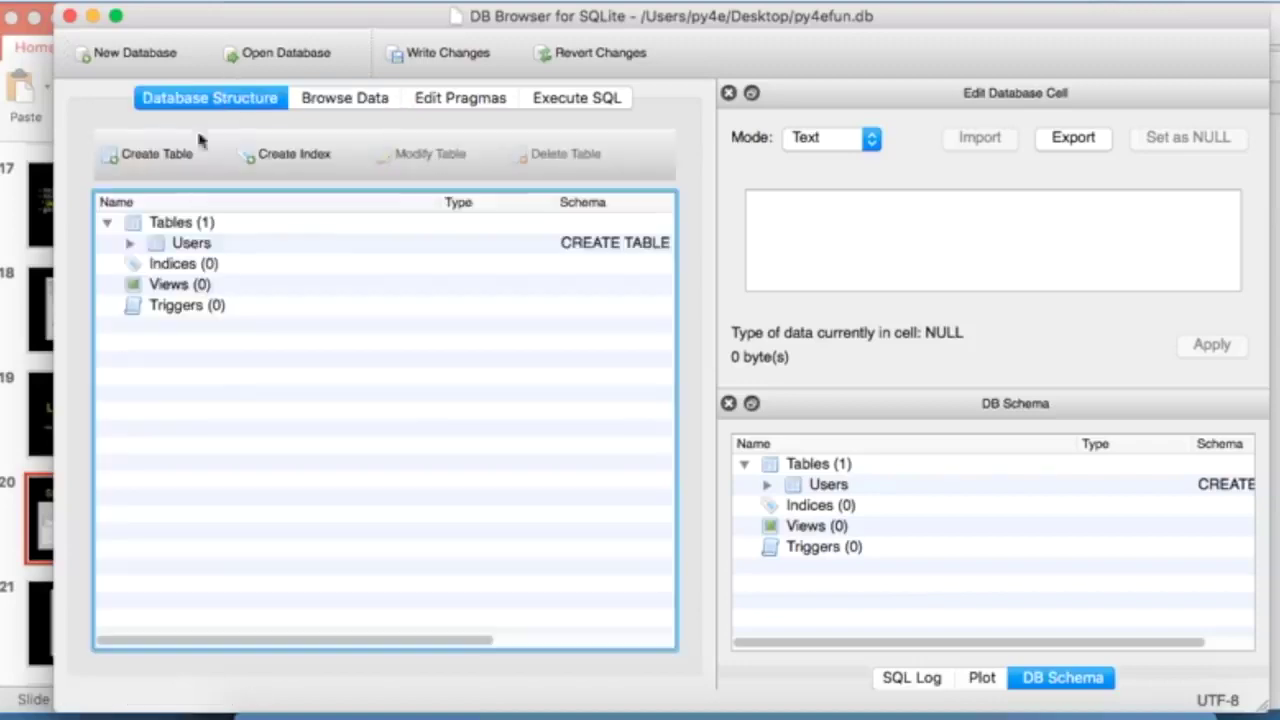
pyautogui.click(128, 248)
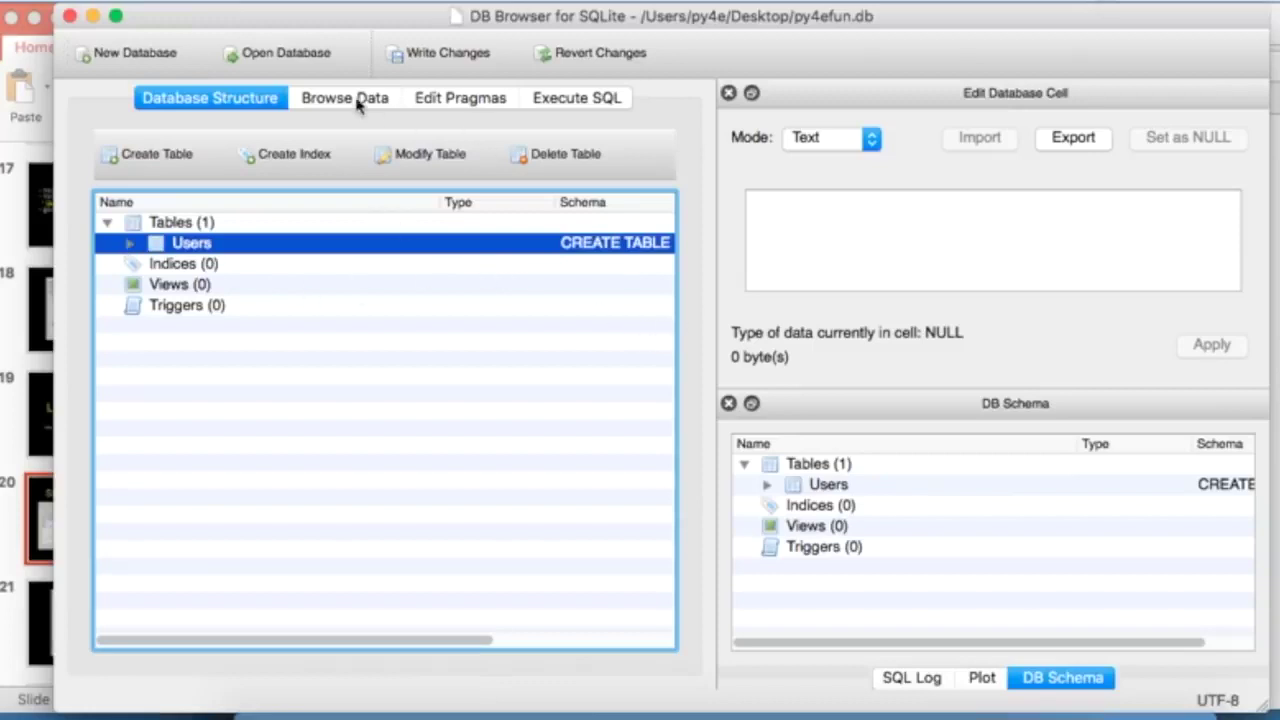
pyautogui.click(12, 212)
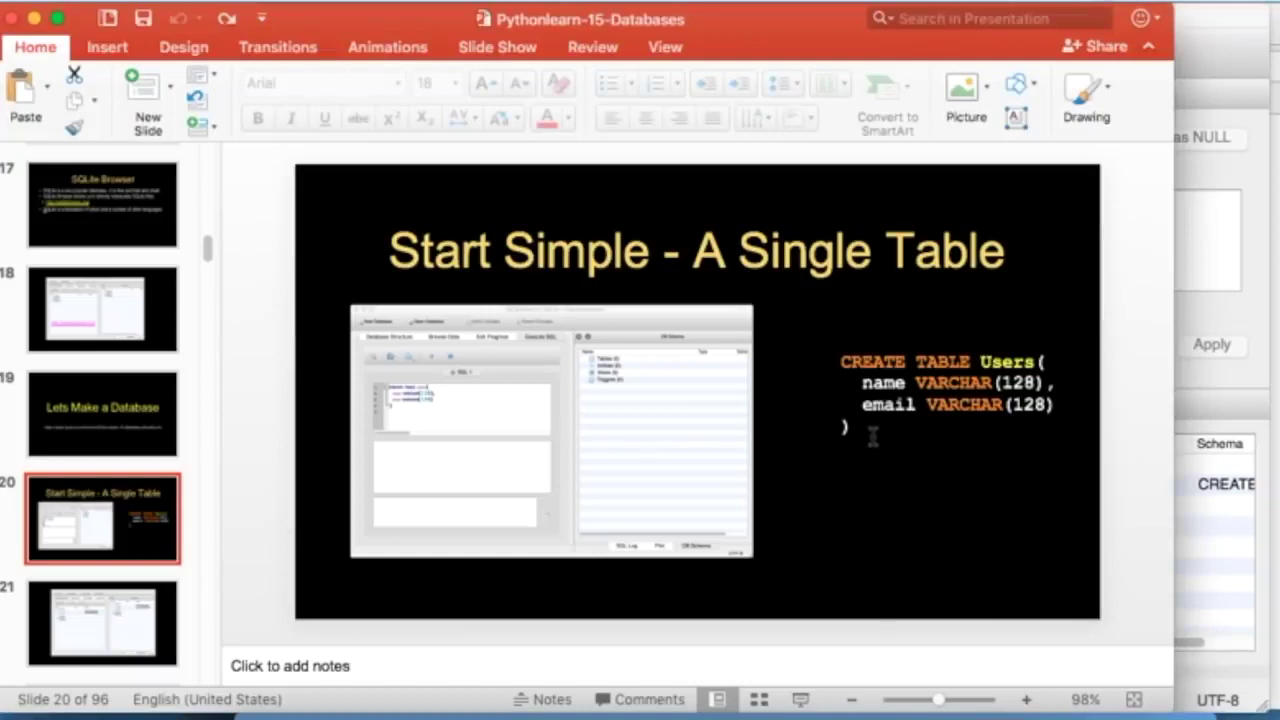
# Look over the INSERT statements of the database handout in Chrome and return to DB Browser for SQLite.
pyautogui.press('super+Tab')
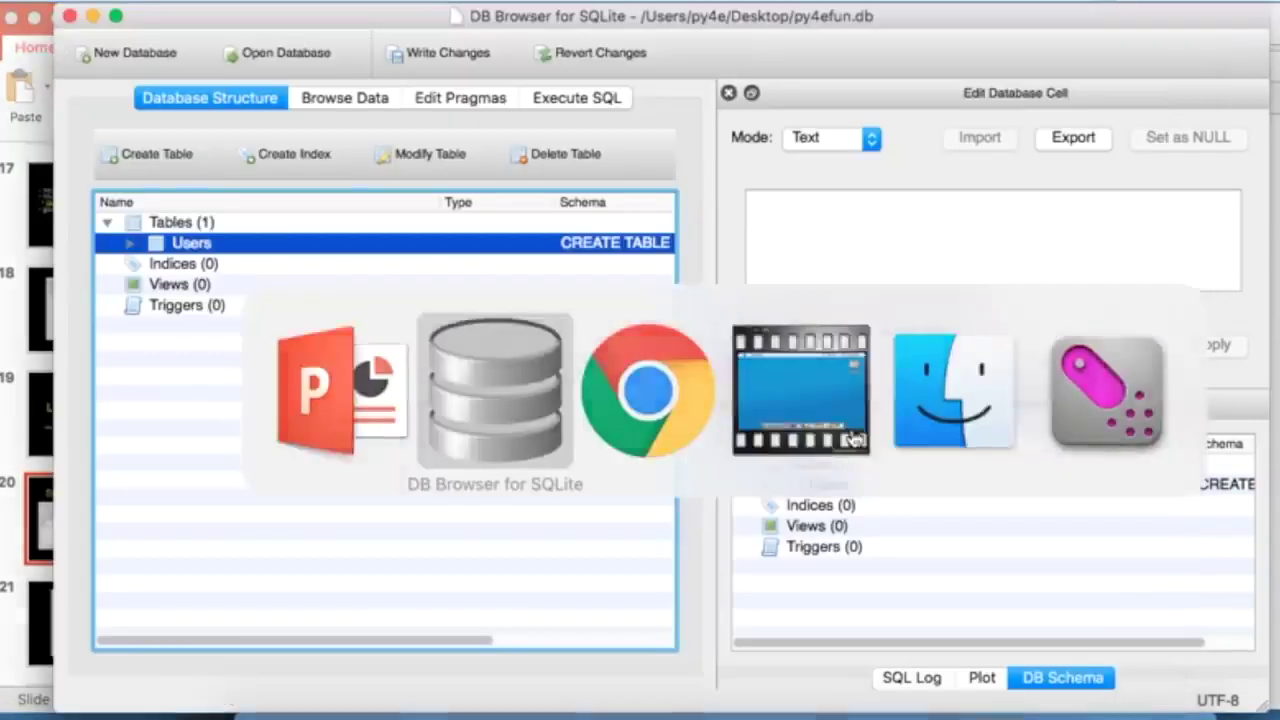
pyautogui.press('super+Tab')
pyautogui.press('super+Tab')
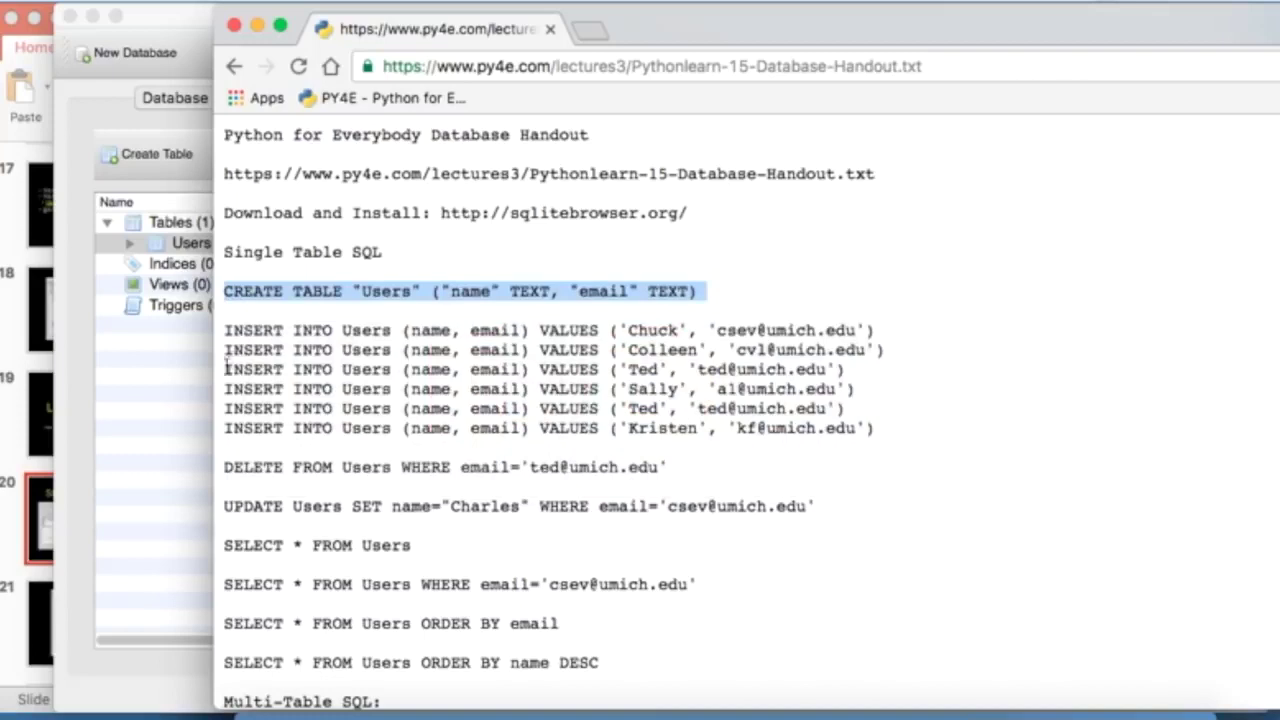
pyautogui.click(180, 390)
pyautogui.press('super+Tab')
pyautogui.press('super+Tab')
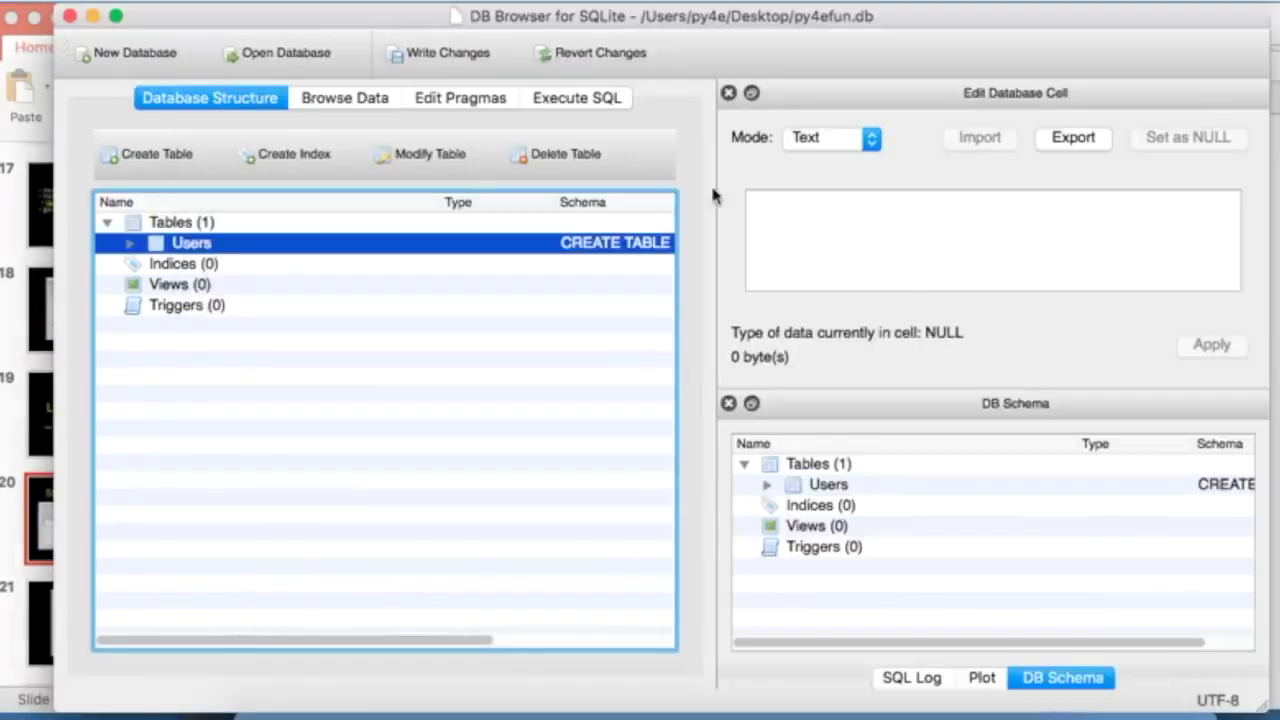
# Add a record to the Users table with the person's name and e-mail address, and open the SQL execution view.
pyautogui.click(358, 100)
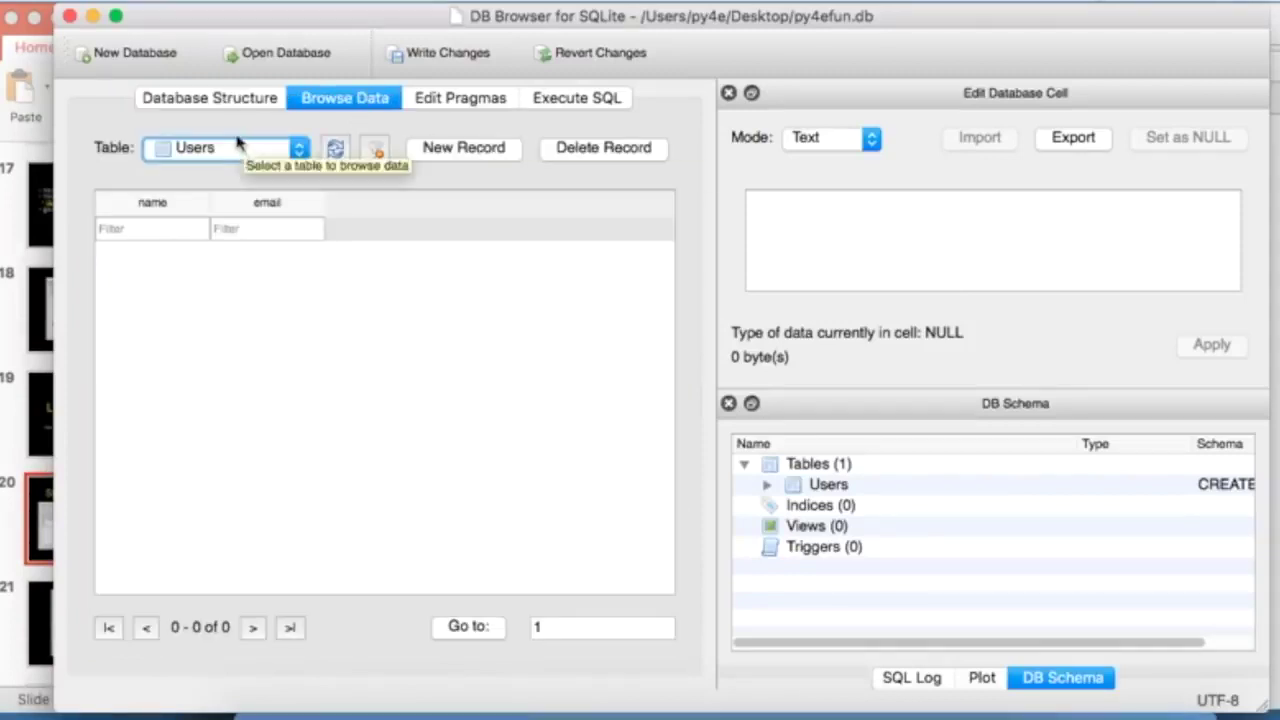
pyautogui.click(466, 148)
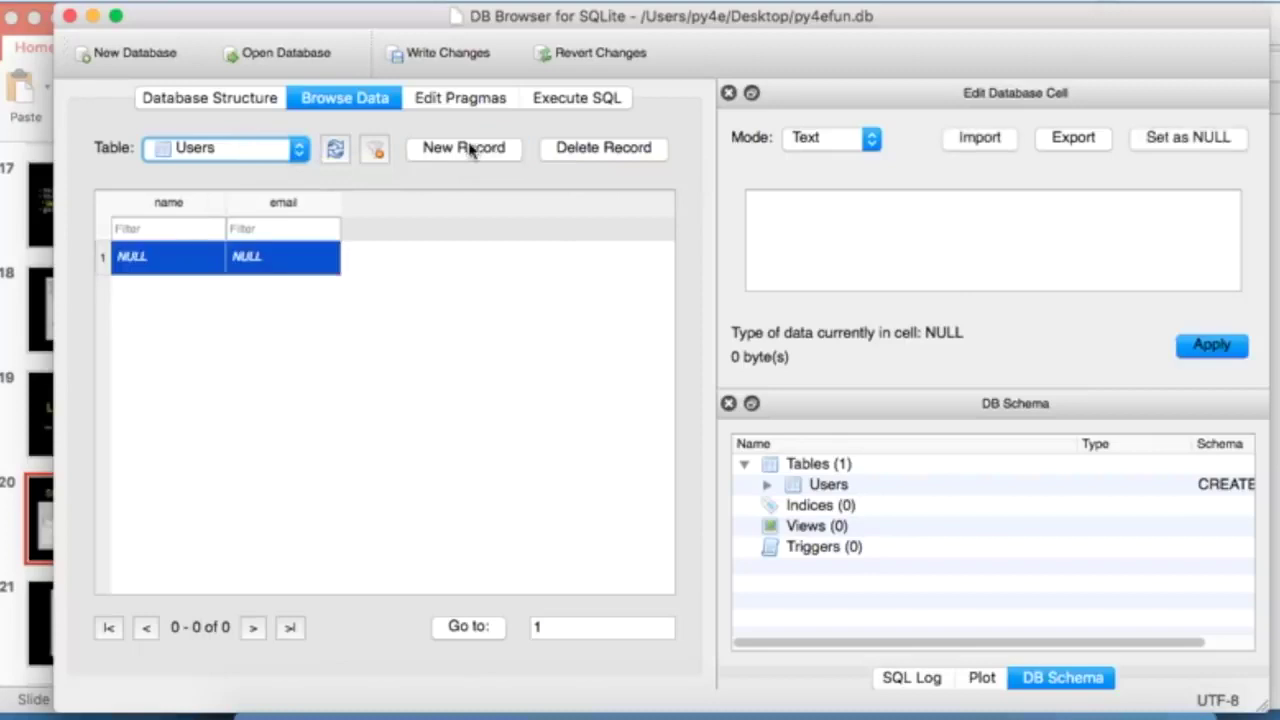
pyautogui.doubleClick(157, 257)
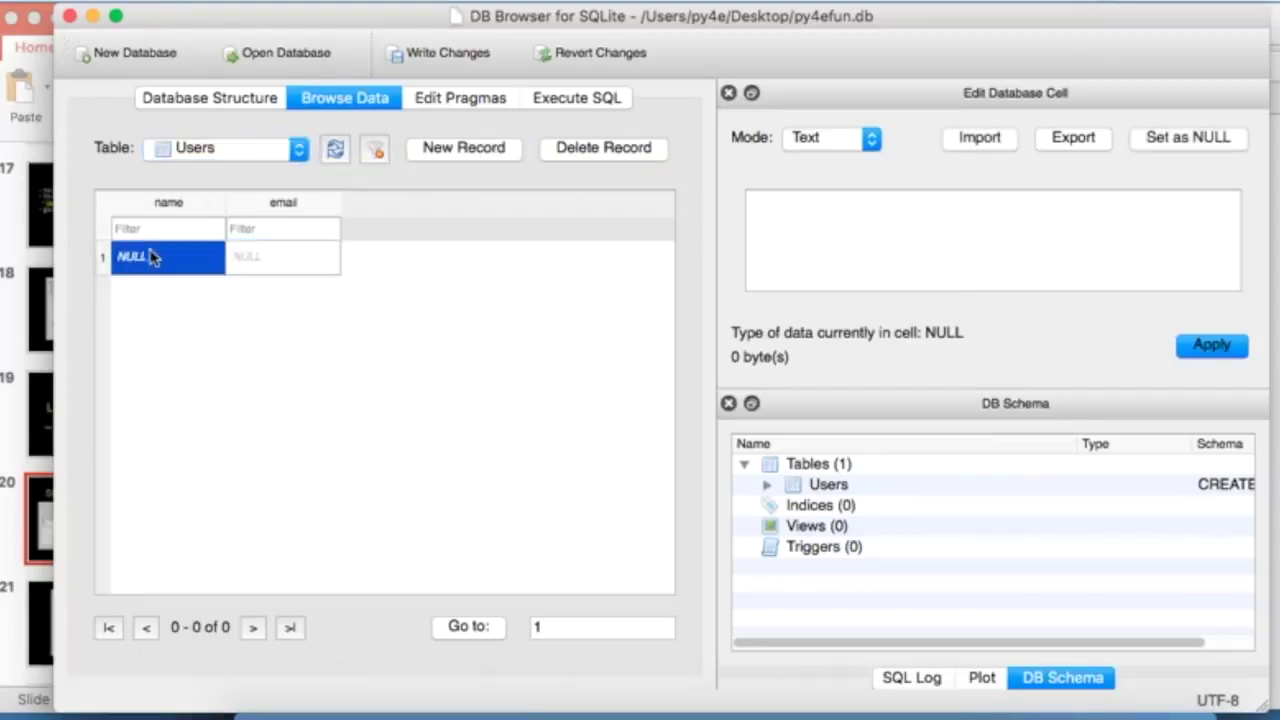
pyautogui.write('Charles')
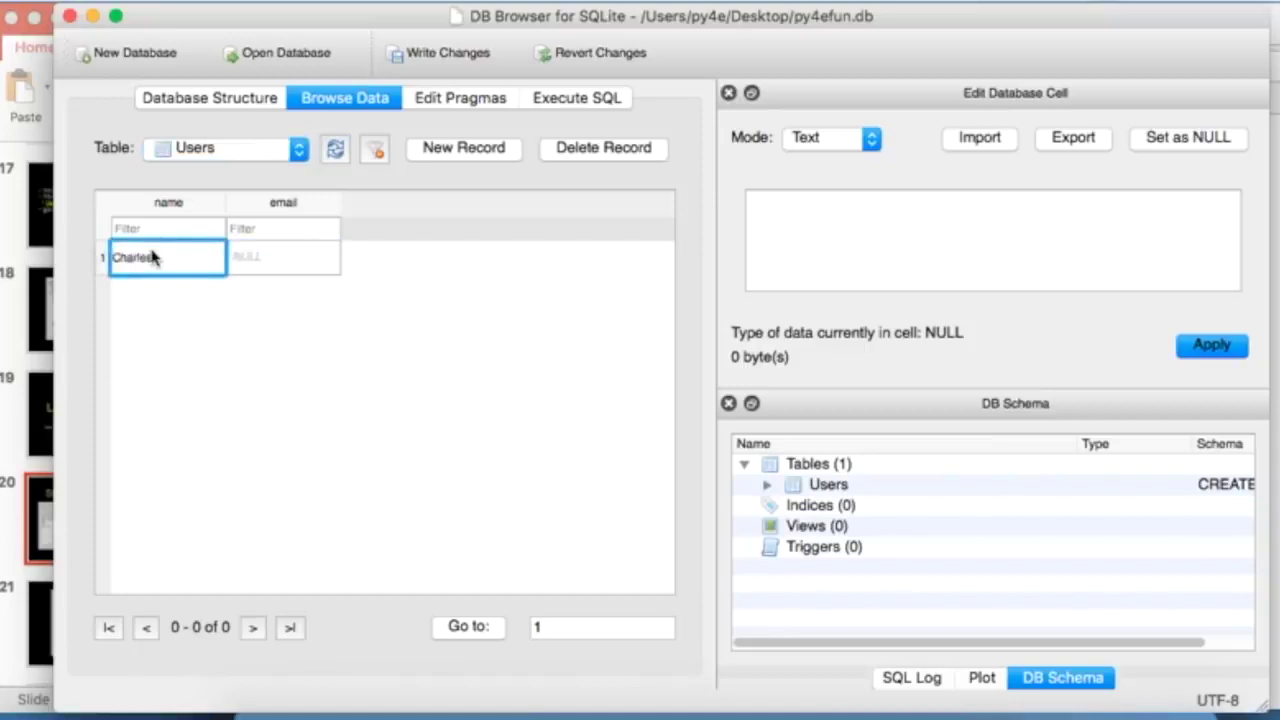
pyautogui.press('Tab')
pyautogui.write('csev')
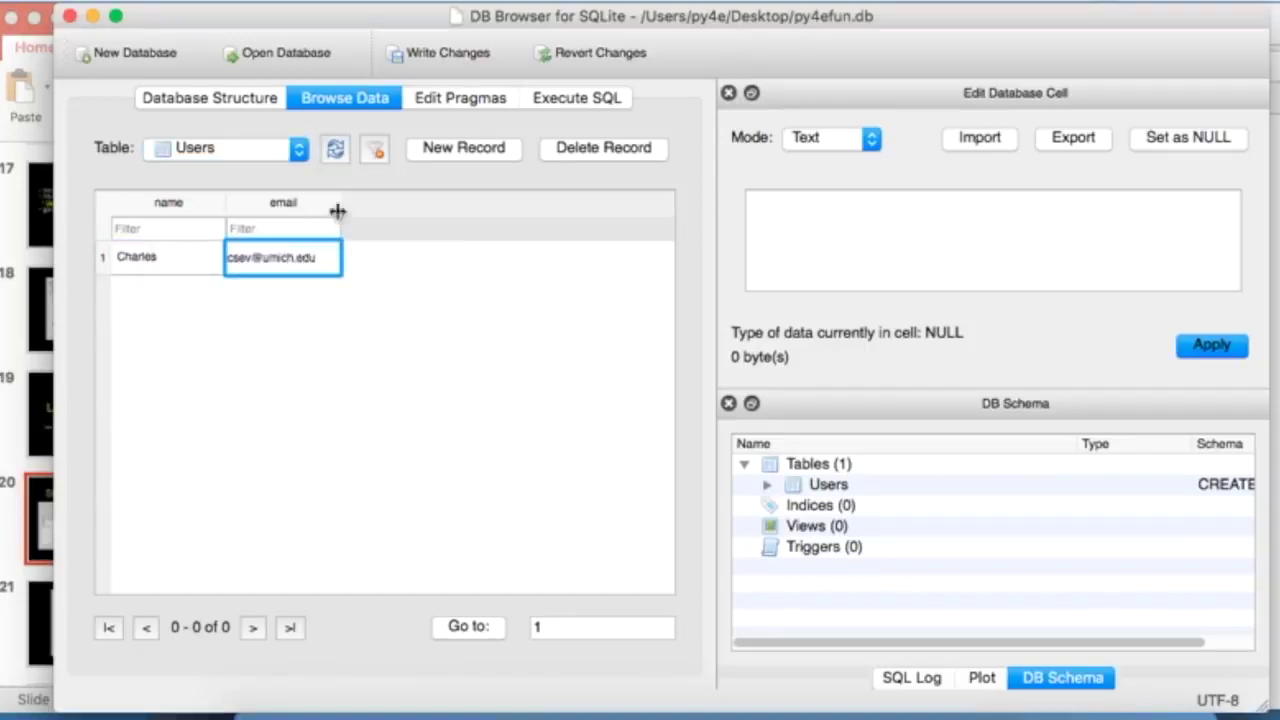
pyautogui.click(572, 360)
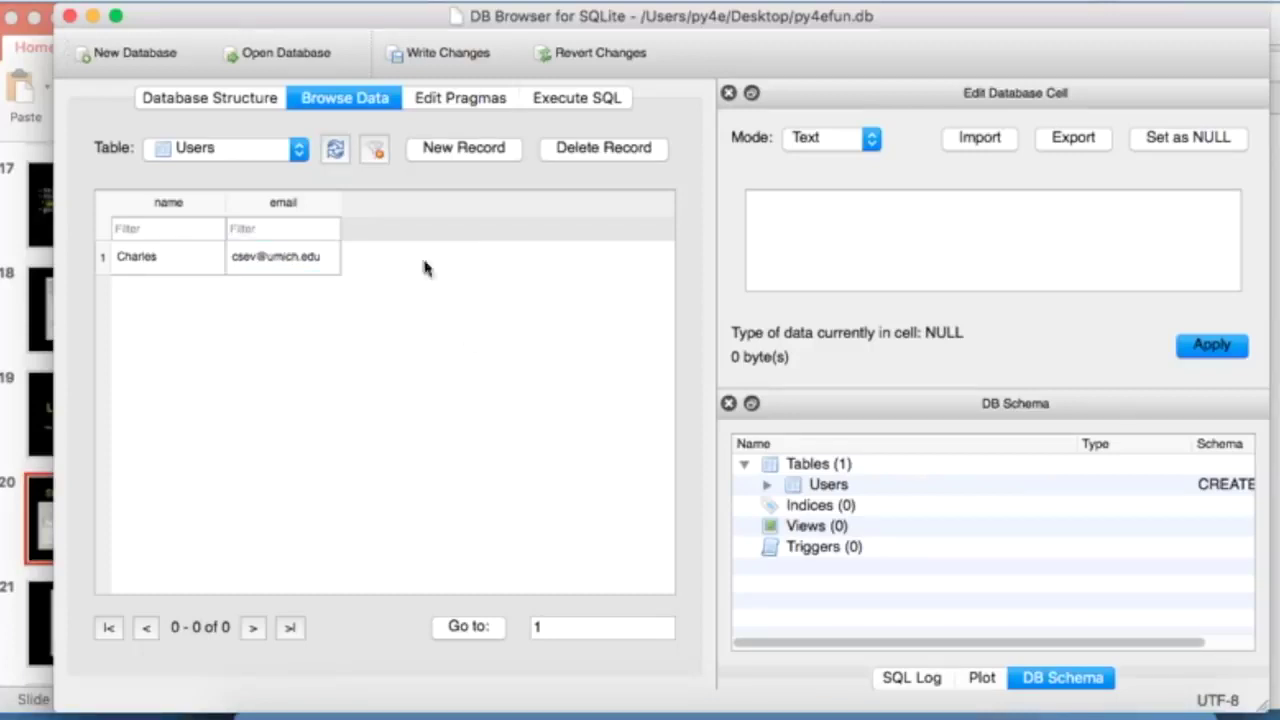
pyautogui.click(568, 98)
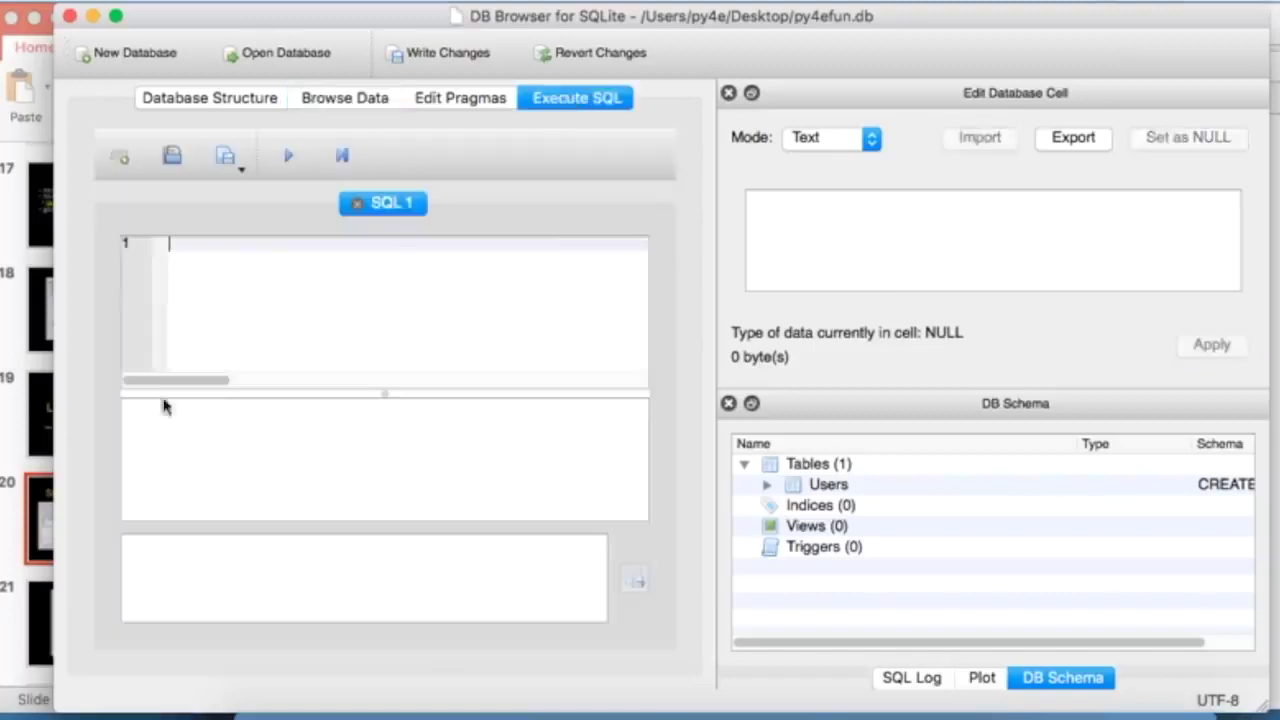
# Switch to PowerPoint and present slide 24, SQL: Insert, as a full-screen slide show with the drawing pen turned on.
pyautogui.click(16, 455)
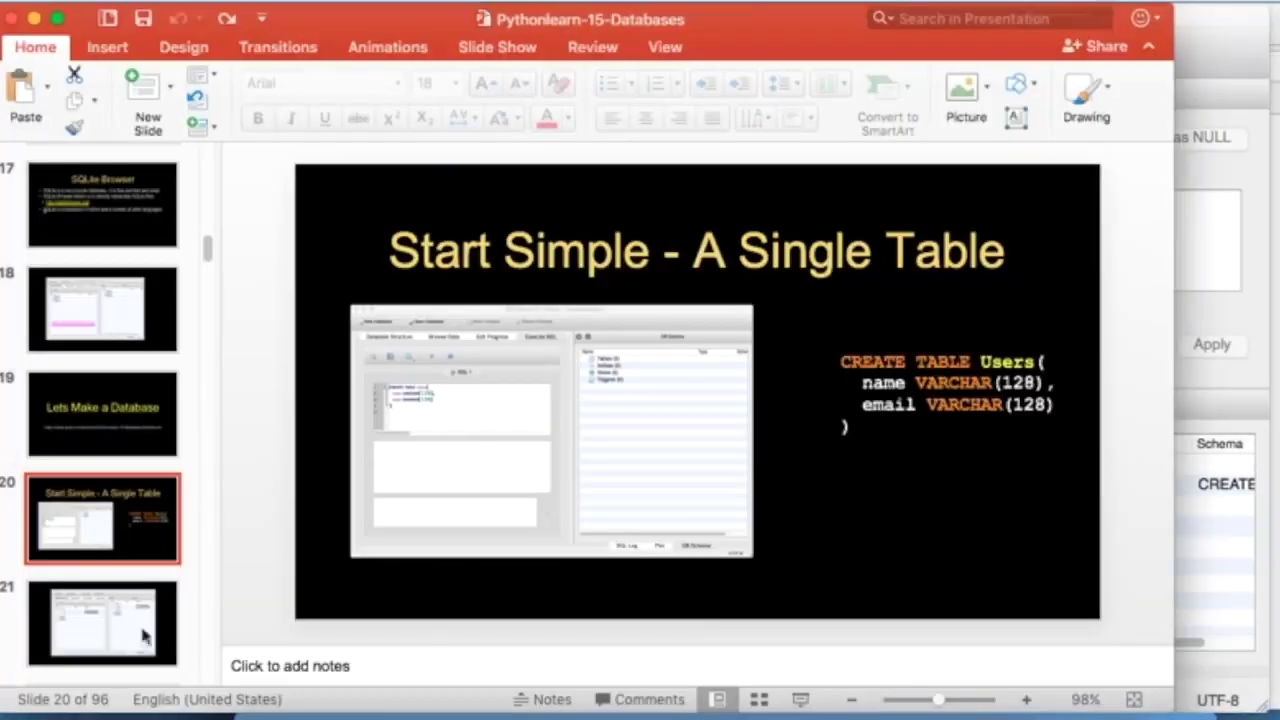
pyautogui.press('Down')
pyautogui.press('Down')
pyautogui.press('Down')
pyautogui.press('Down')
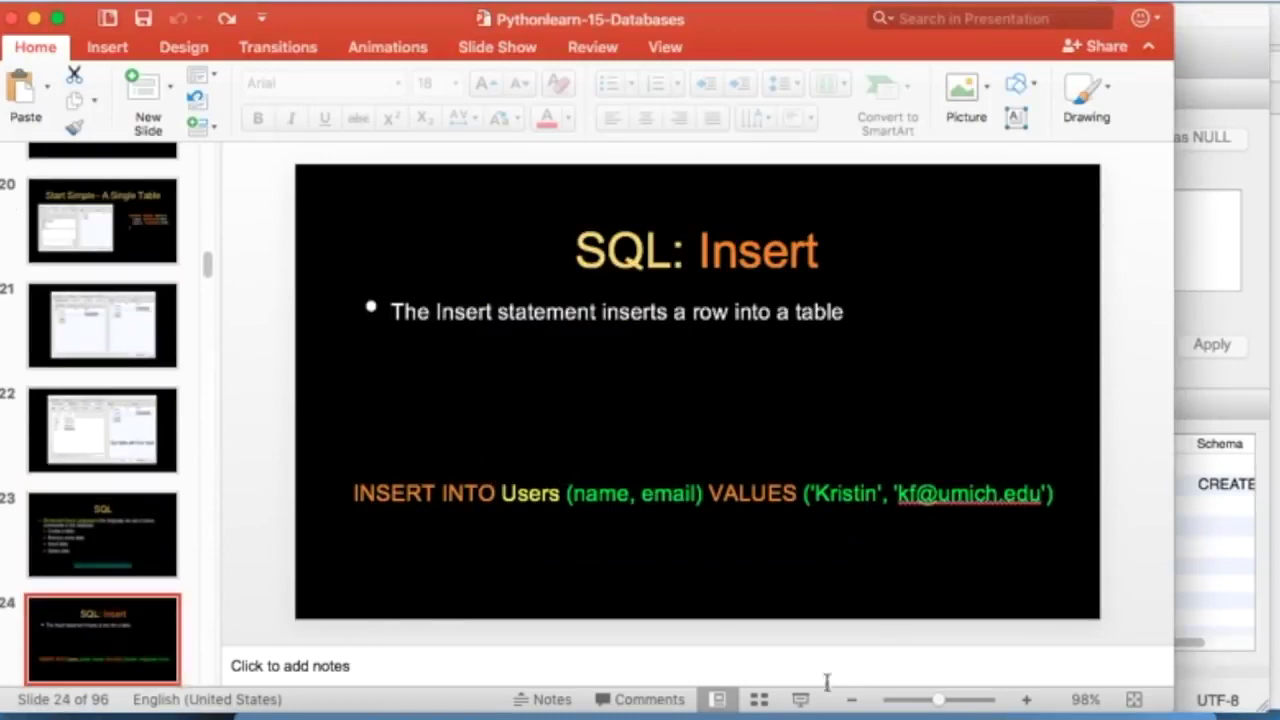
pyautogui.click(798, 700)
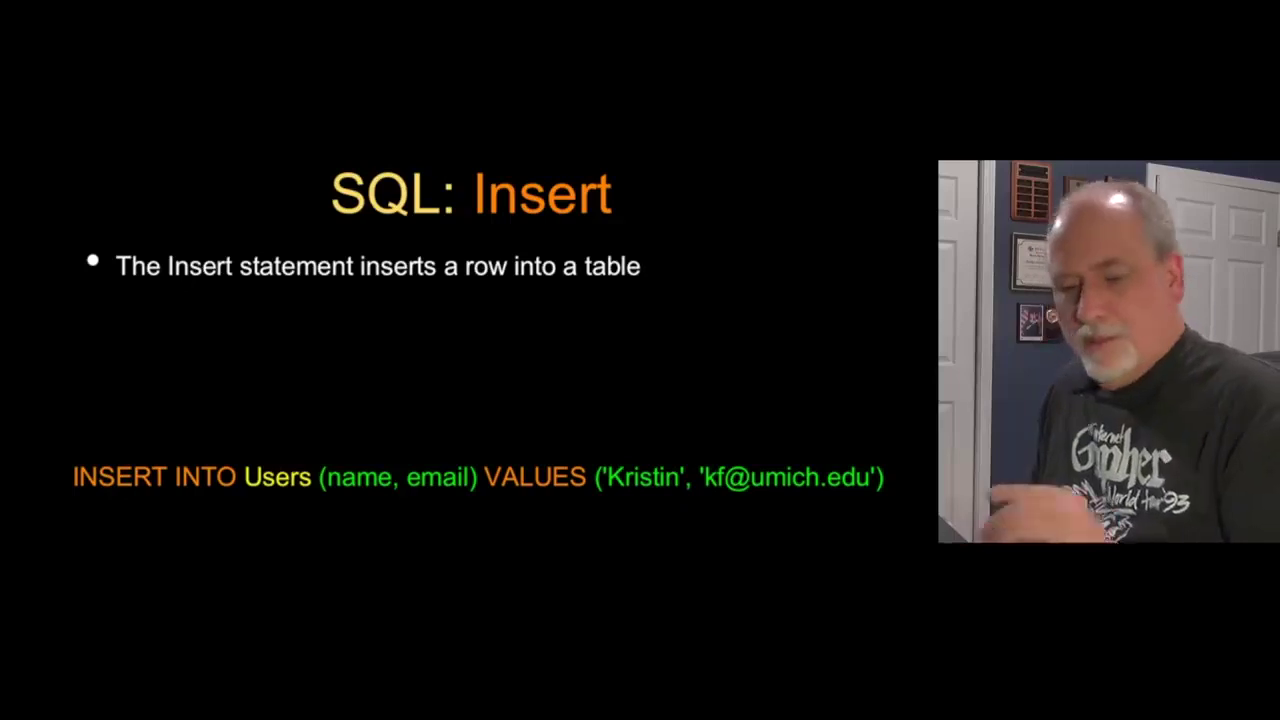
pyautogui.press('super+p')
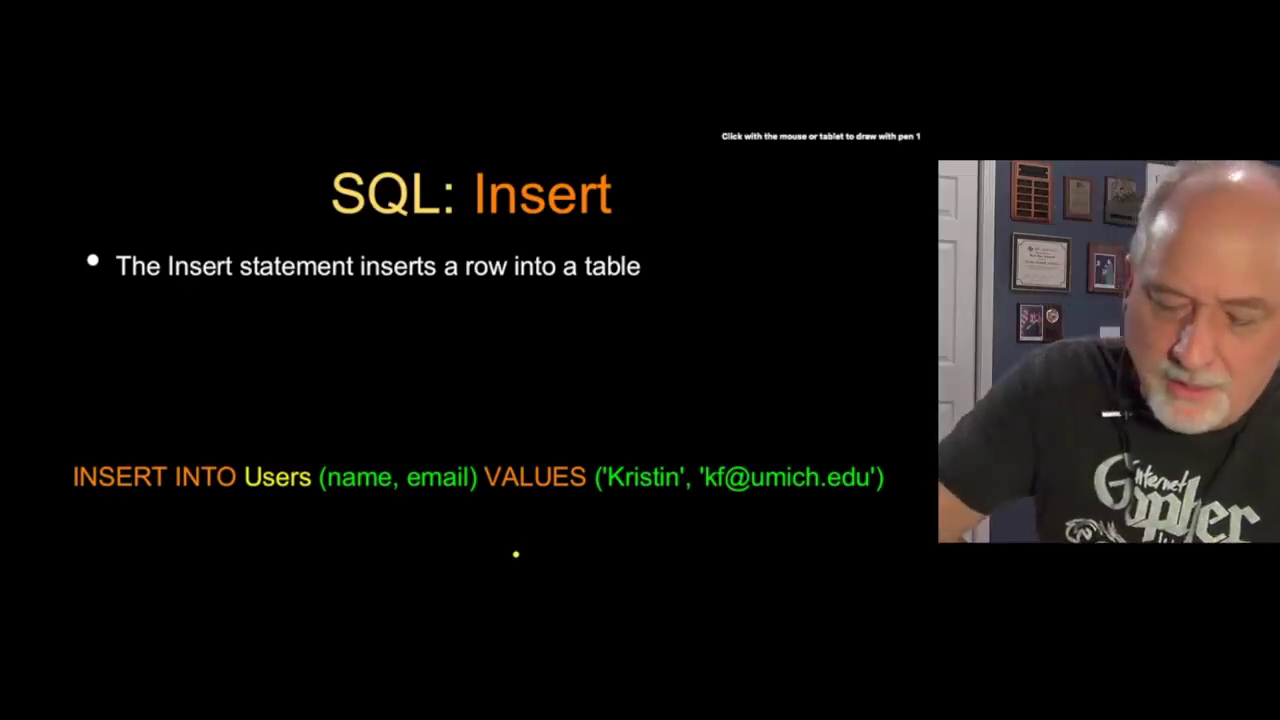